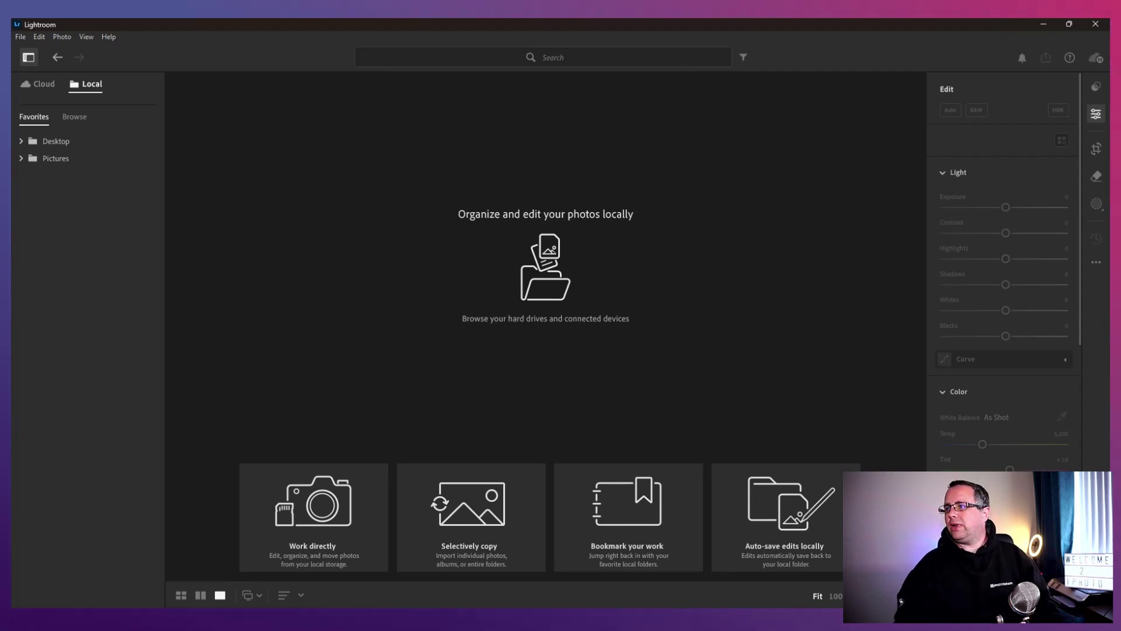
Step: Switch from the local Tower Bridge photo to the Cloud library of 1,315 photos
drag(736, 231, 584, 248)
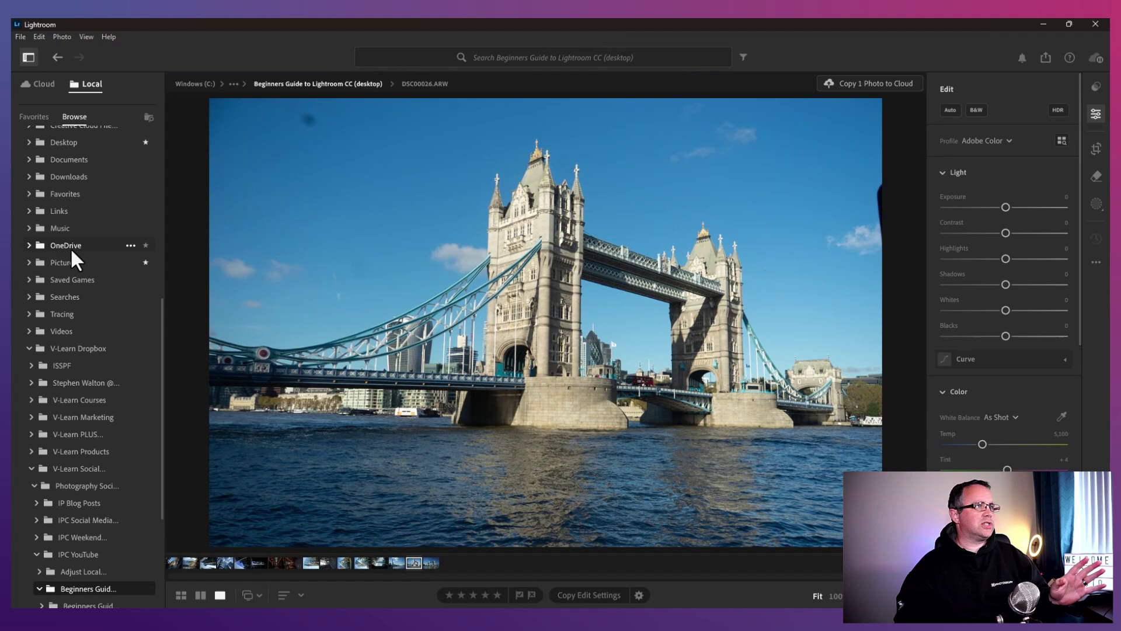
scroll(73, 222, up, 5)
click(42, 83)
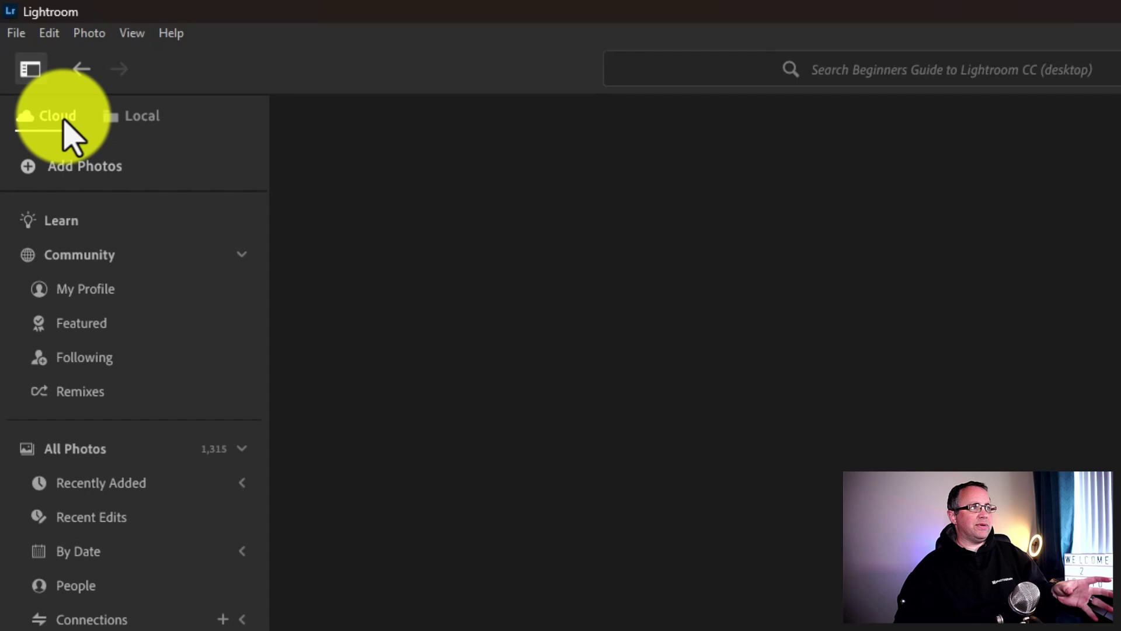
Step: Go back to Local, then open the Cloud's Community > Following feed of suggested photographers
click(131, 121)
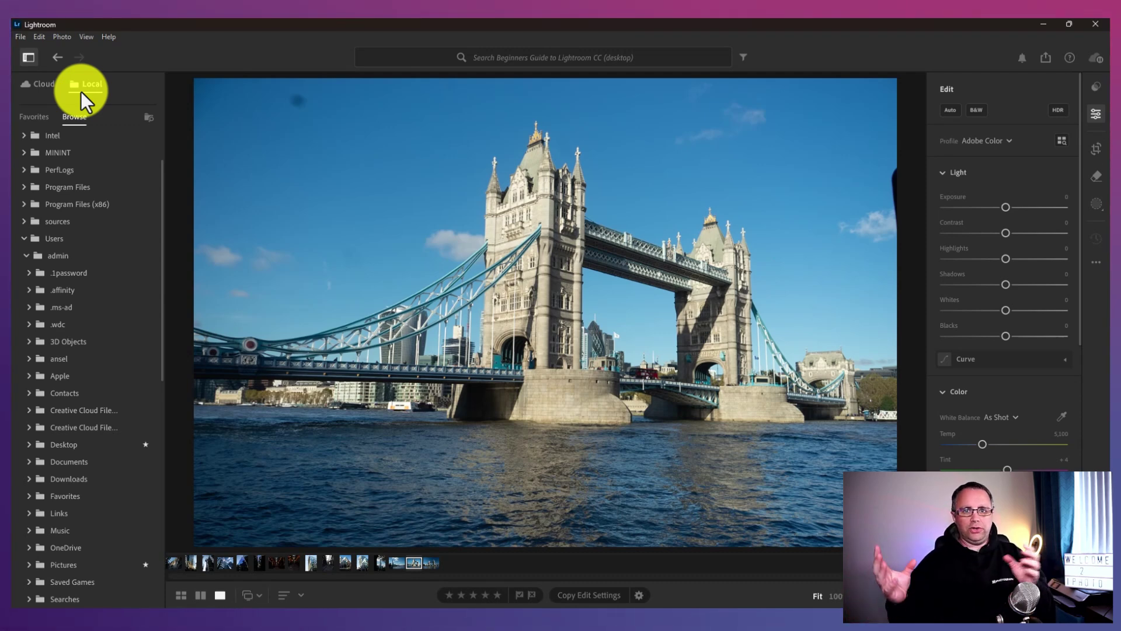
click(38, 87)
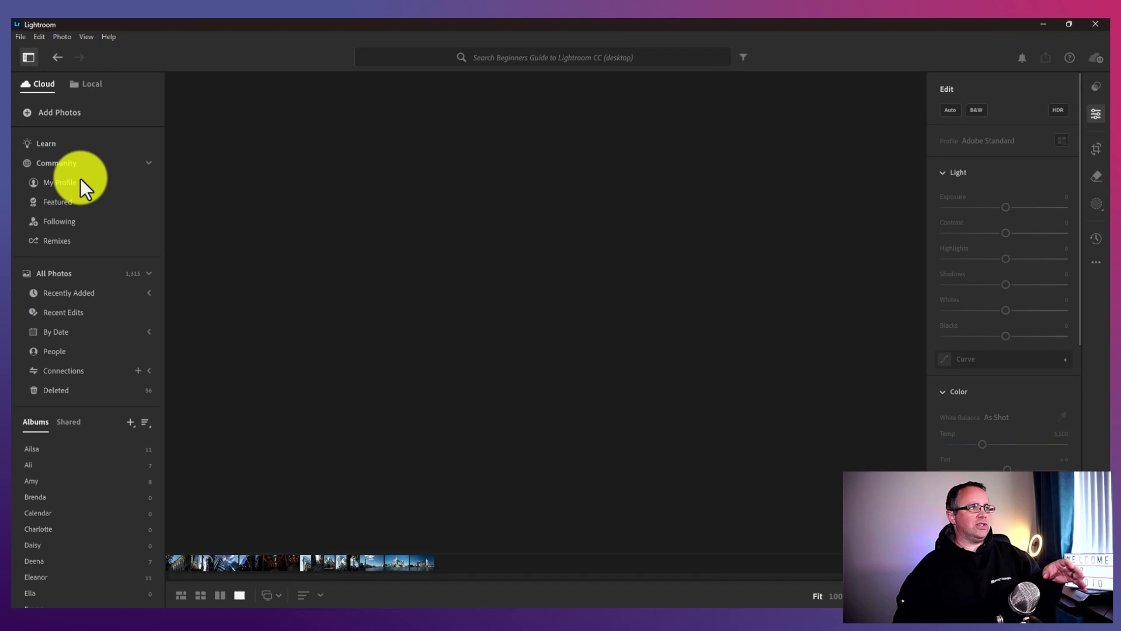
click(59, 222)
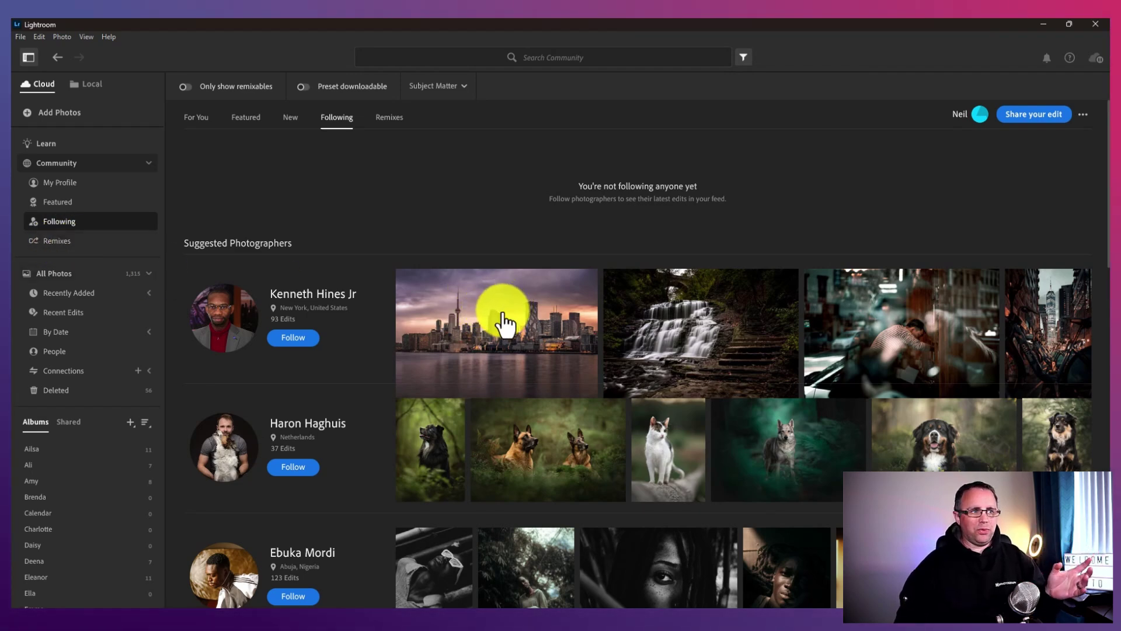
Step: Browse the community Remixes, then return to the Local view of Tower Bridge photo DSC00026.ARW
mouse_move(503, 323)
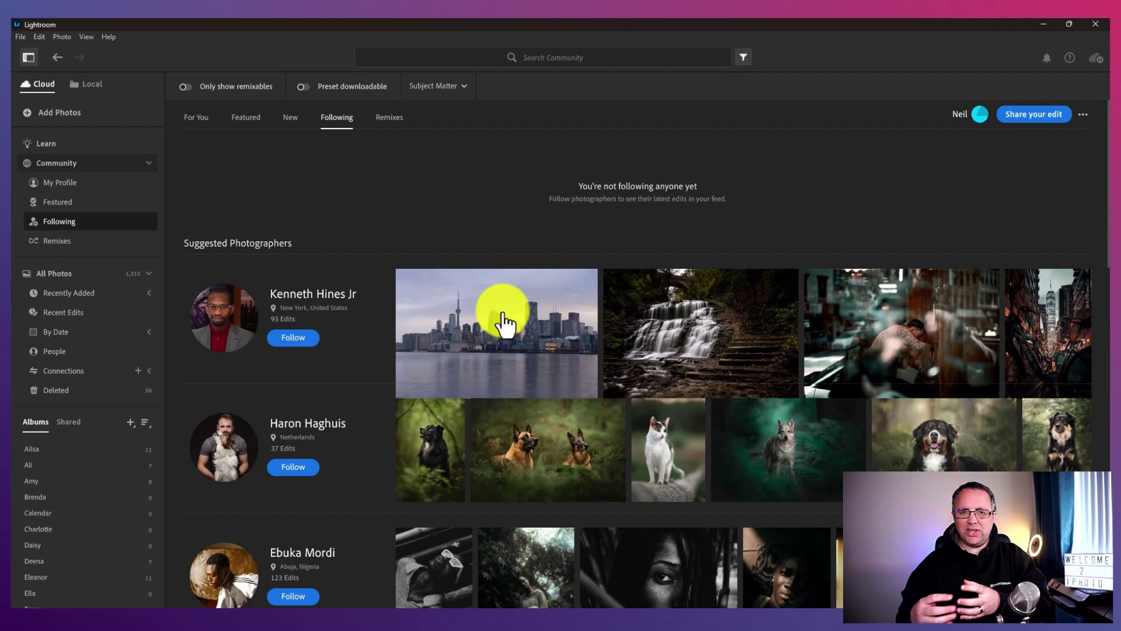
click(65, 242)
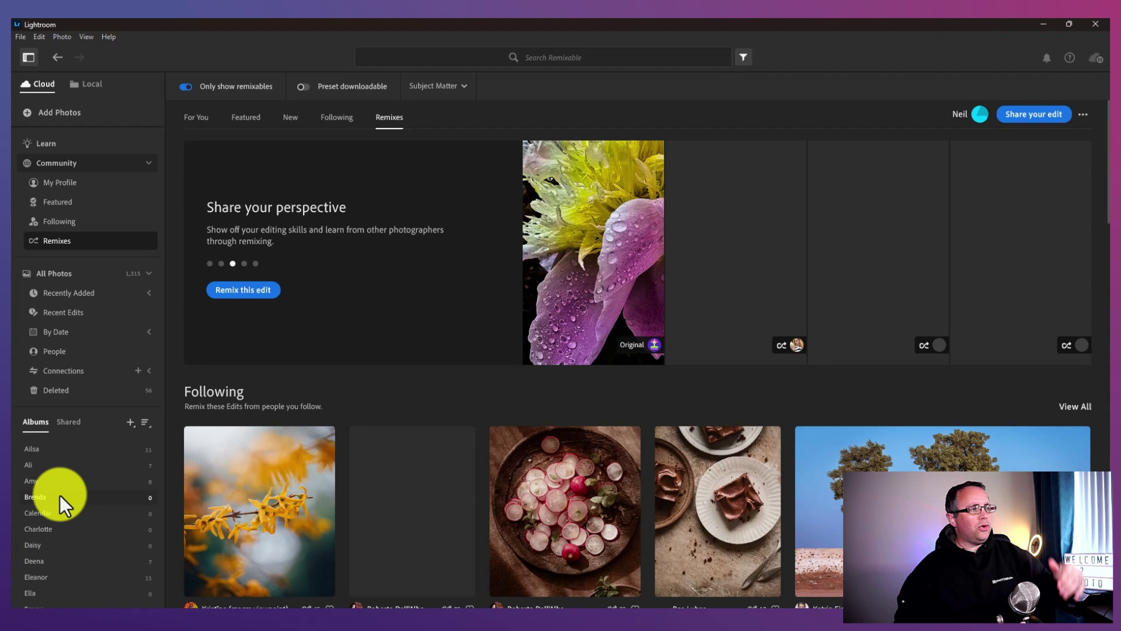
scroll(57, 438, down, 2)
scroll(58, 440, up, 2)
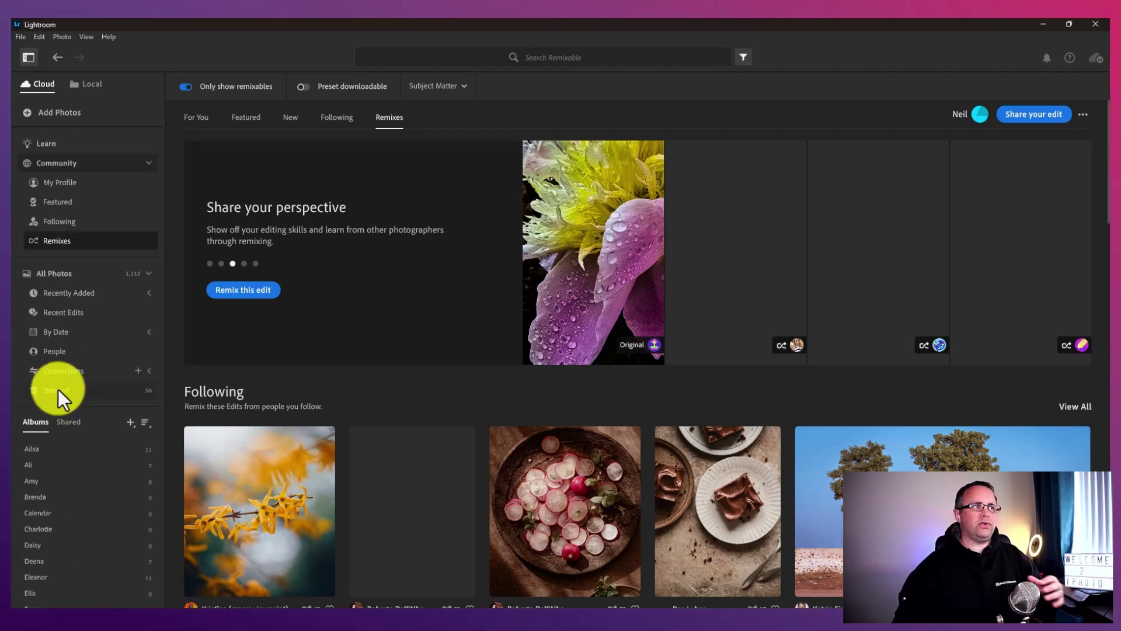
click(90, 82)
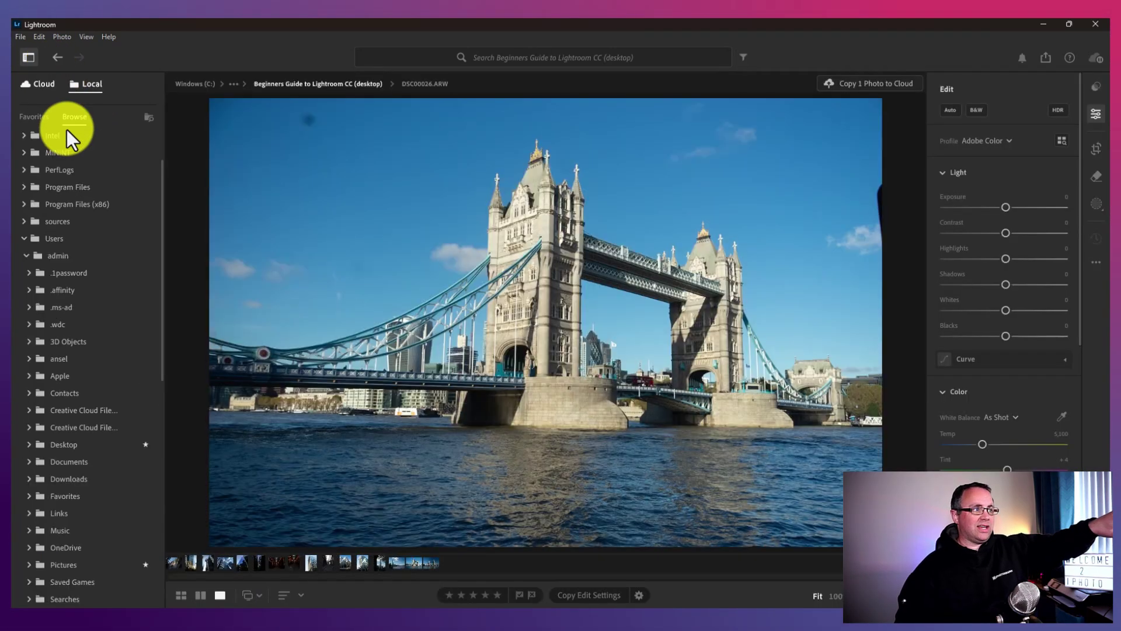
Step: Hide the folder browser, open Presets > Yours, try Autumn Hoop Photoshoot, and collapse User Presets
click(30, 59)
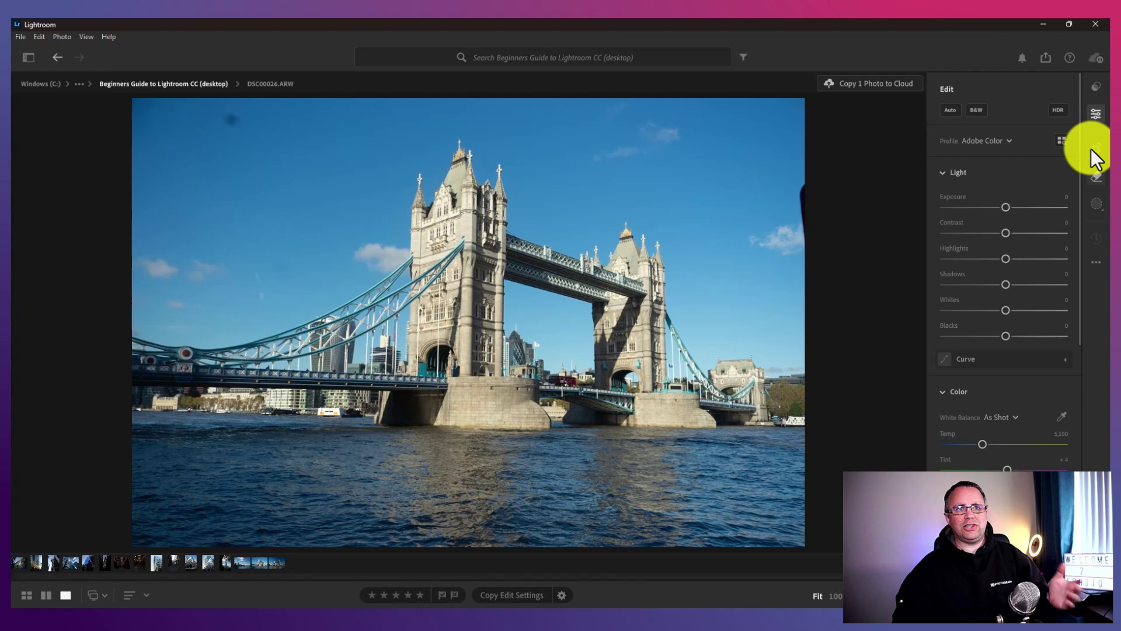
click(1095, 83)
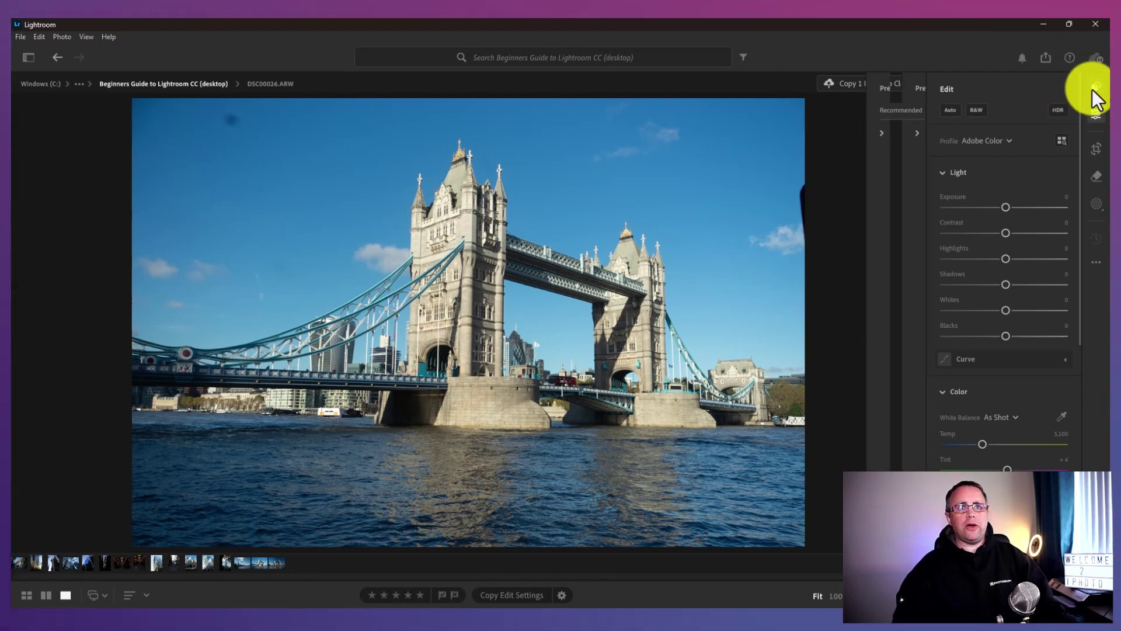
click(1095, 87)
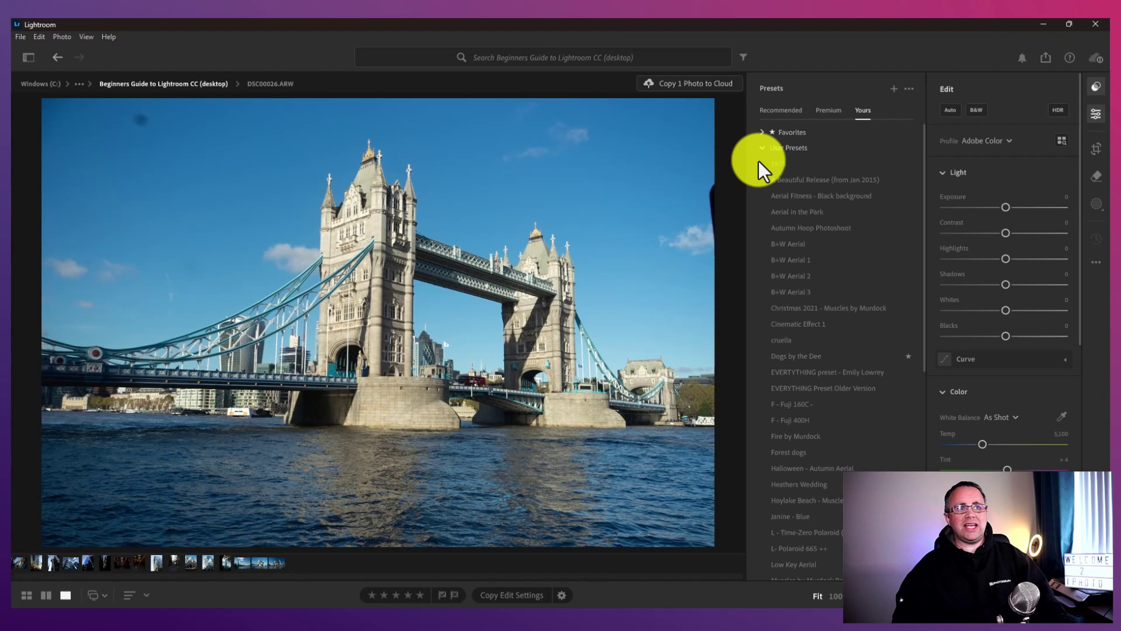
click(801, 231)
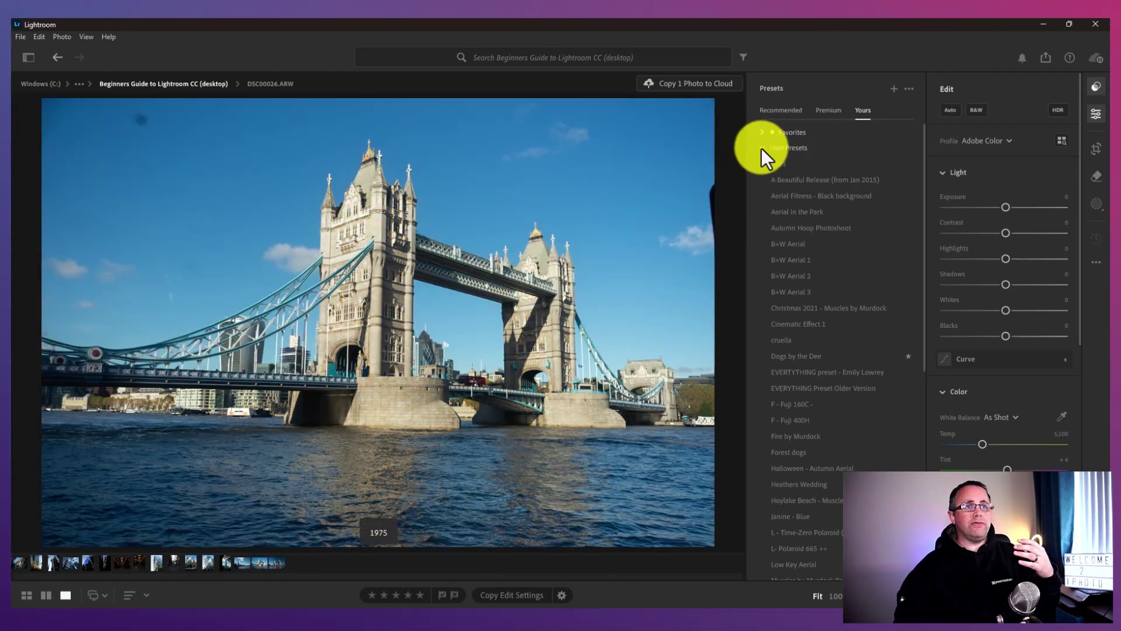
click(763, 149)
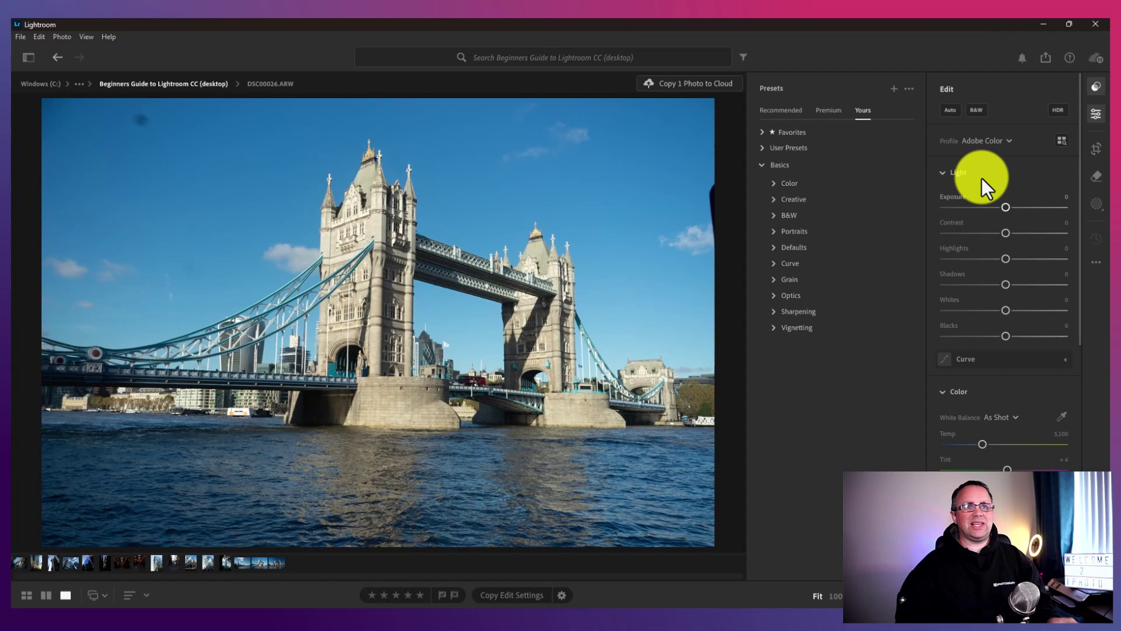
Step: Toggle the Edit adjustments off and back on, then scroll down through the Edit panel
click(1092, 111)
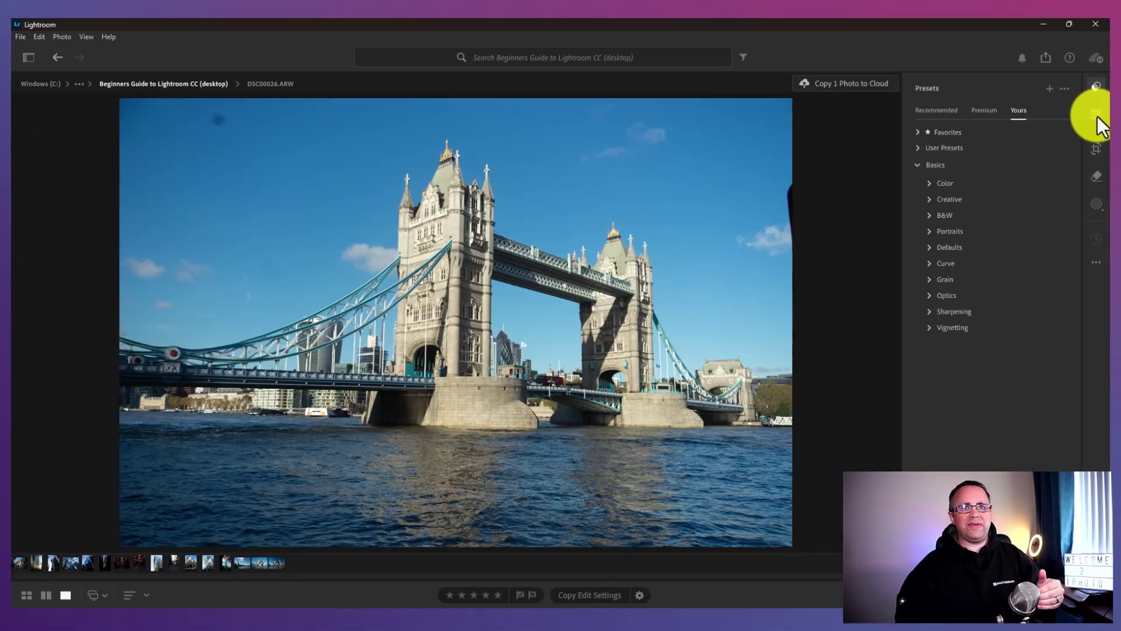
click(1097, 115)
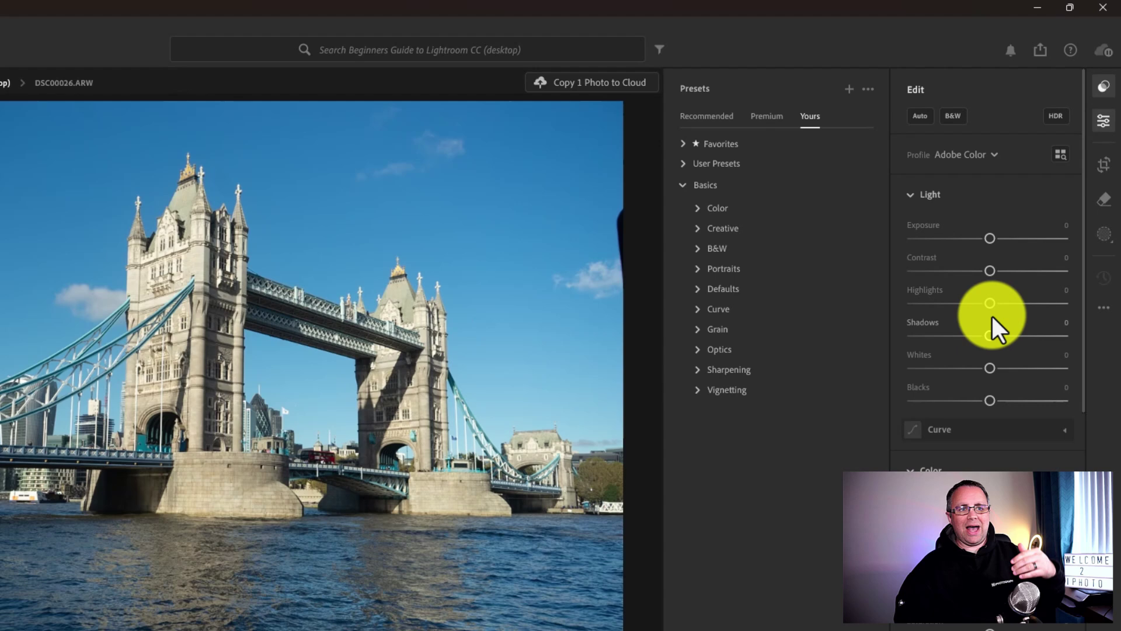
scroll(966, 283, down, 1)
scroll(973, 281, down, 1)
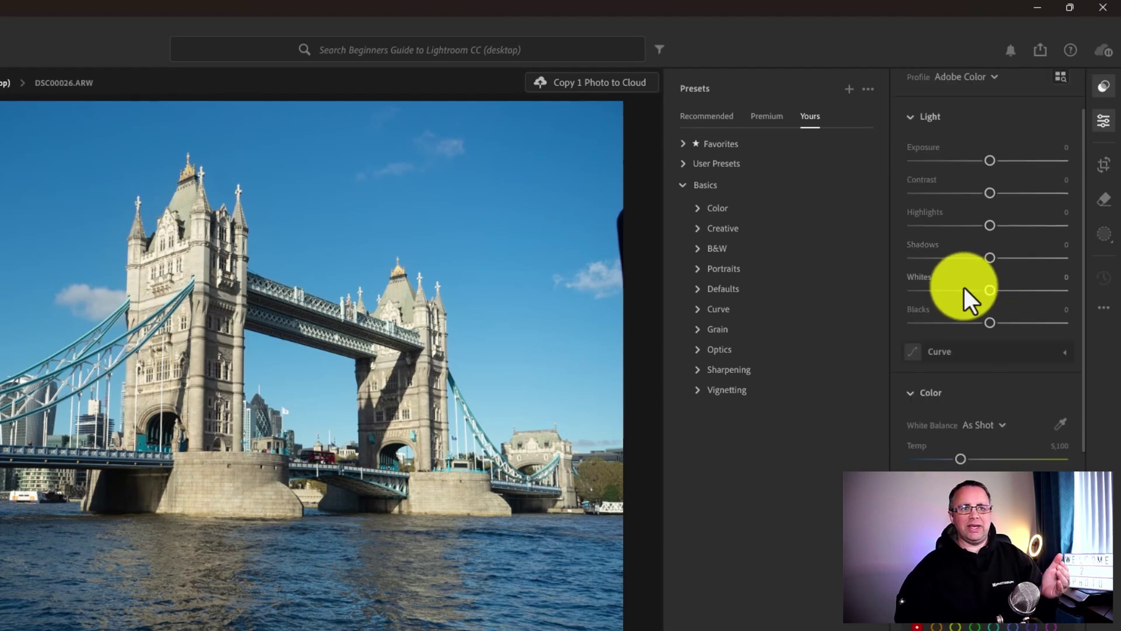
scroll(965, 274, down, 3)
scroll(932, 312, down, 3)
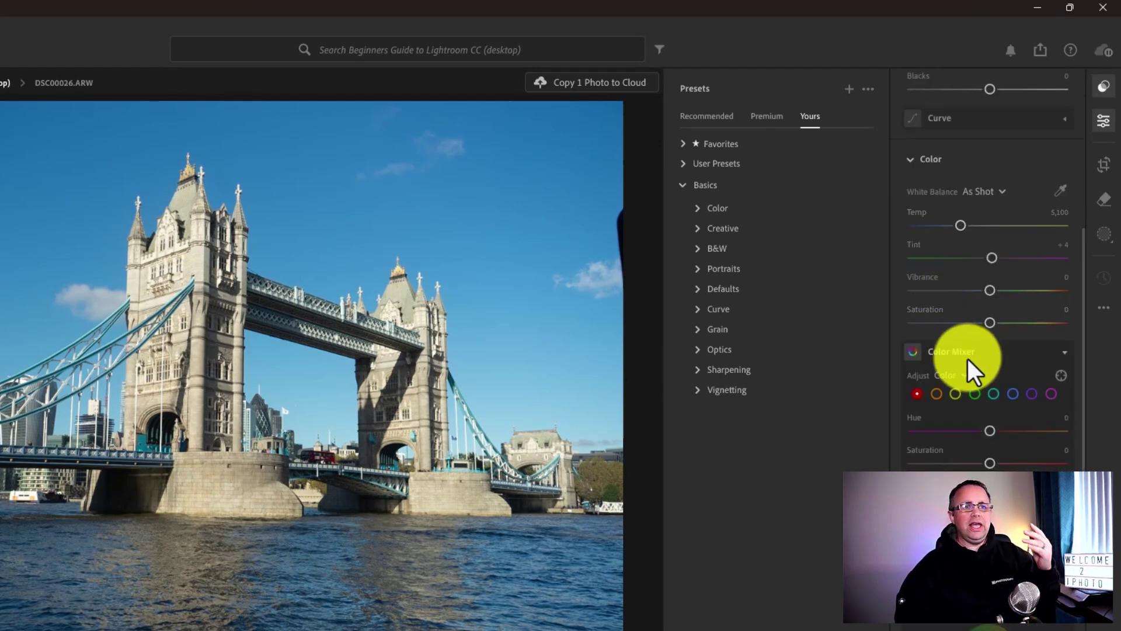
scroll(968, 365, down, 3)
scroll(962, 374, down, 5)
scroll(961, 375, down, 1)
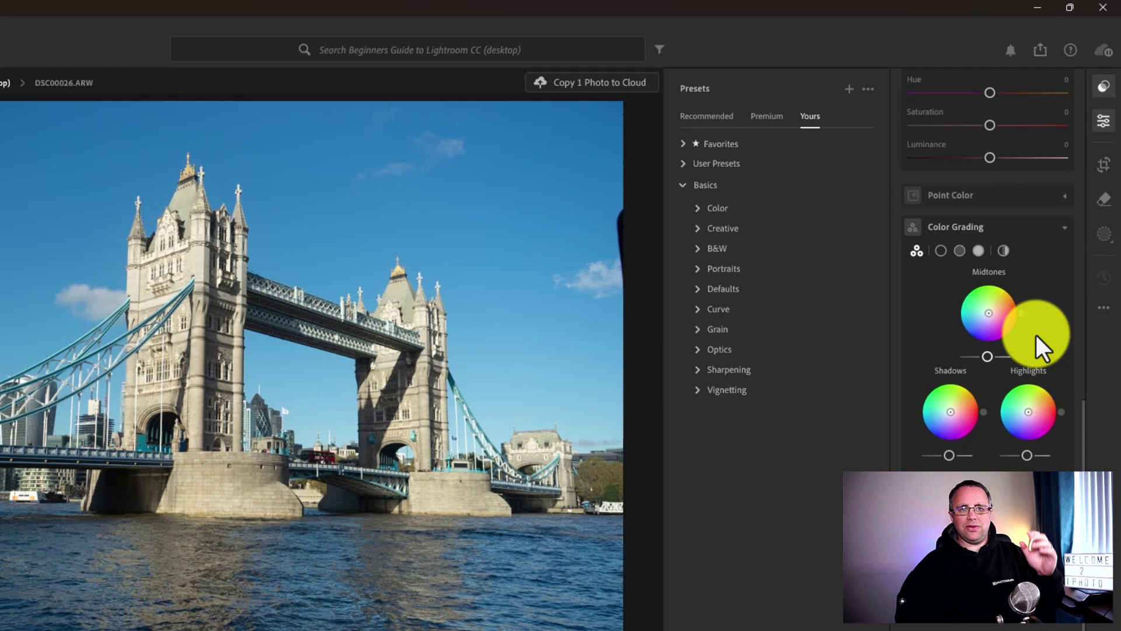
Step: Open the Crop tool and expand Geometry, leaving Upright set to Off
click(1103, 164)
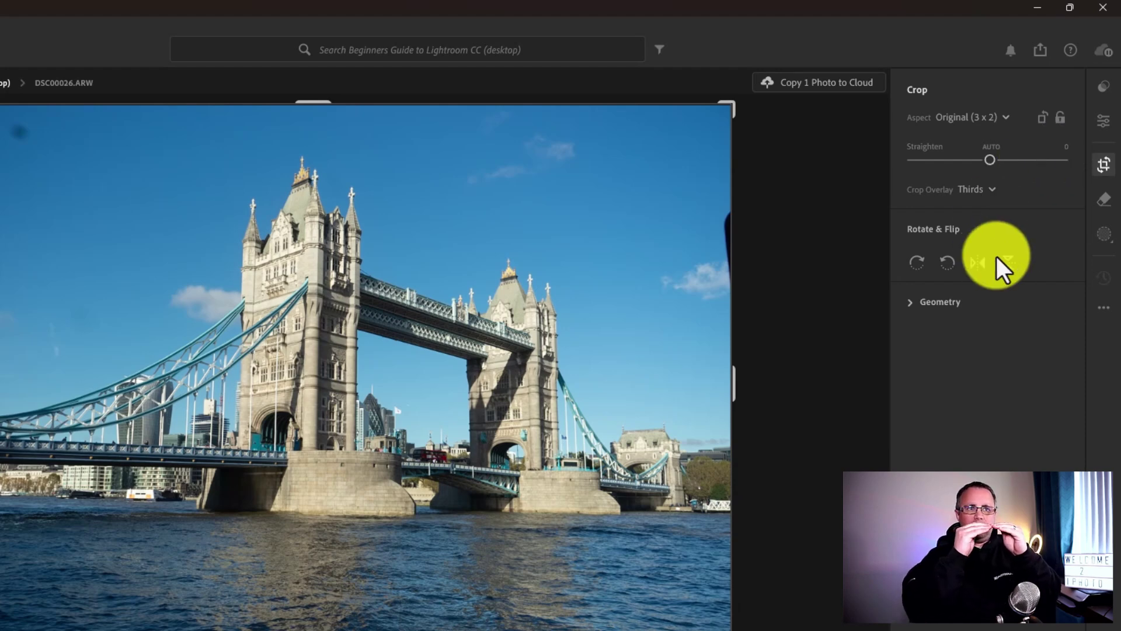
click(909, 304)
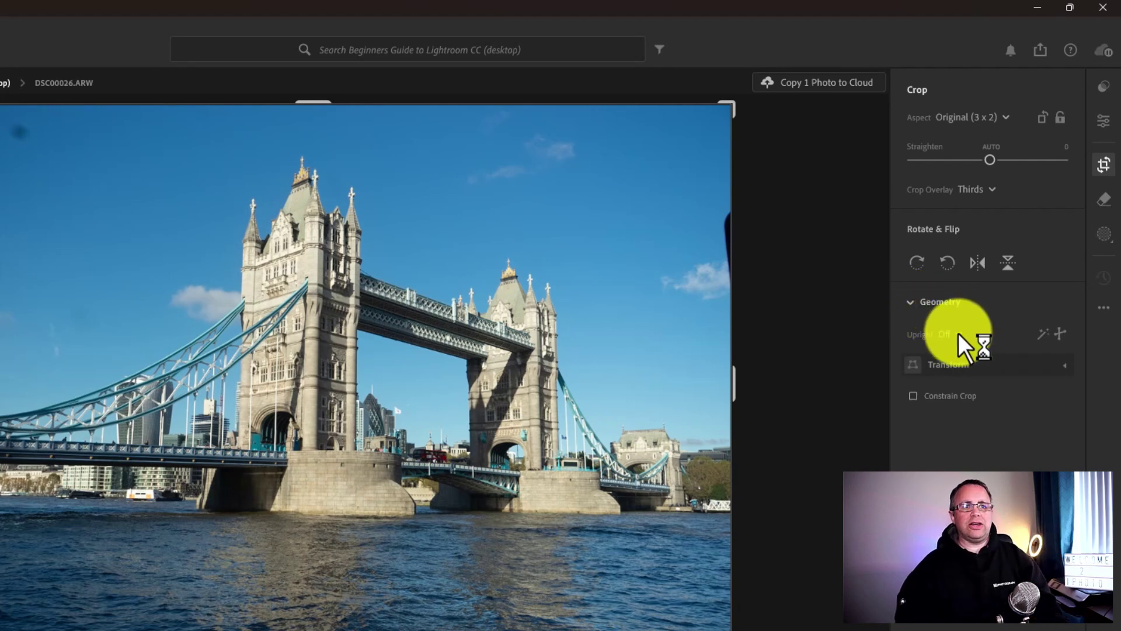
click(958, 333)
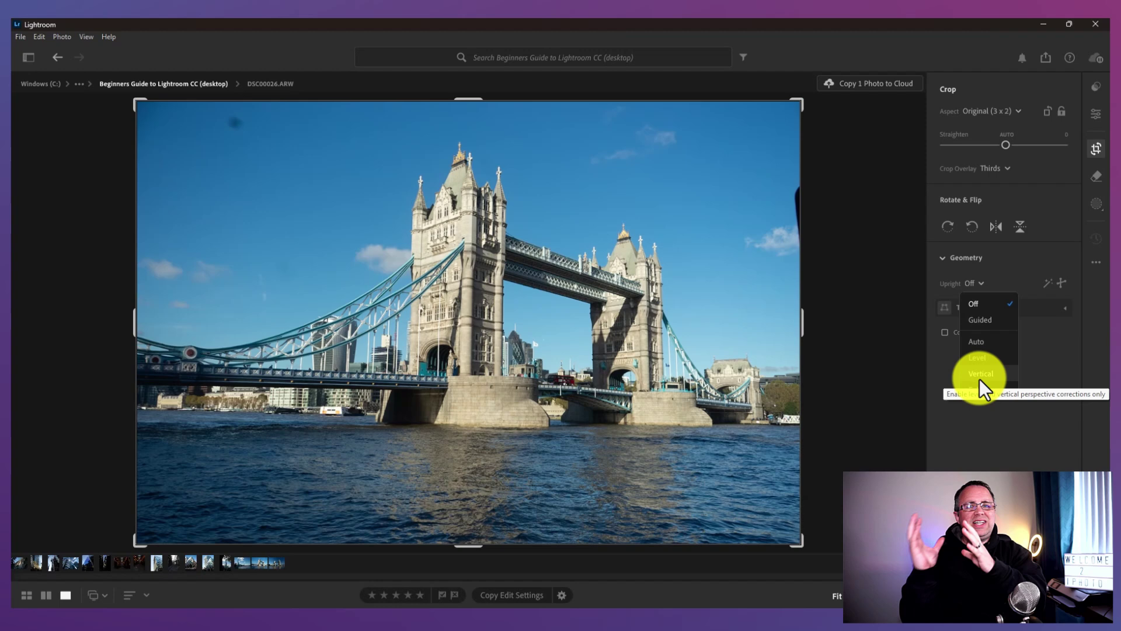
click(978, 281)
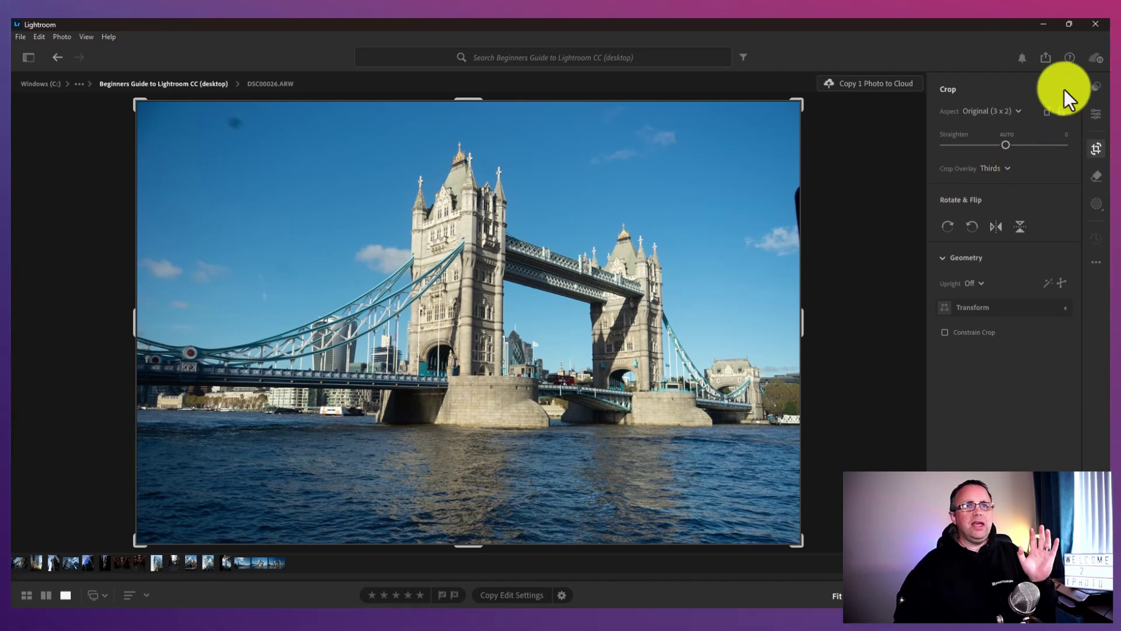
Step: Crop off the bottom water at Original (3 x 2) aspect and straighten the bridge slightly
click(1011, 111)
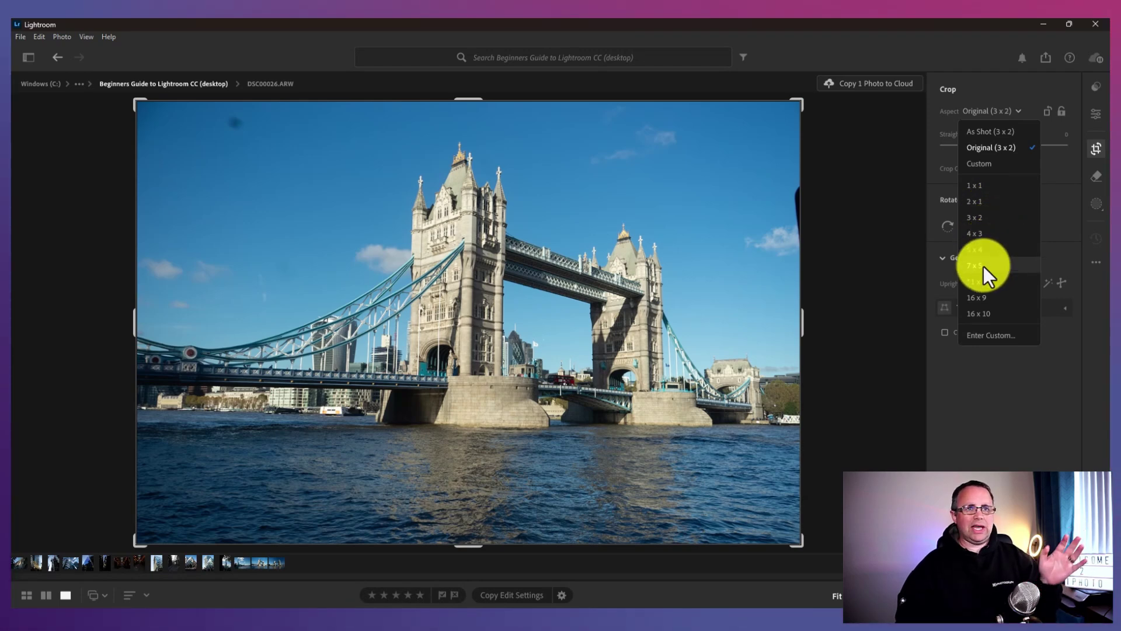
click(934, 170)
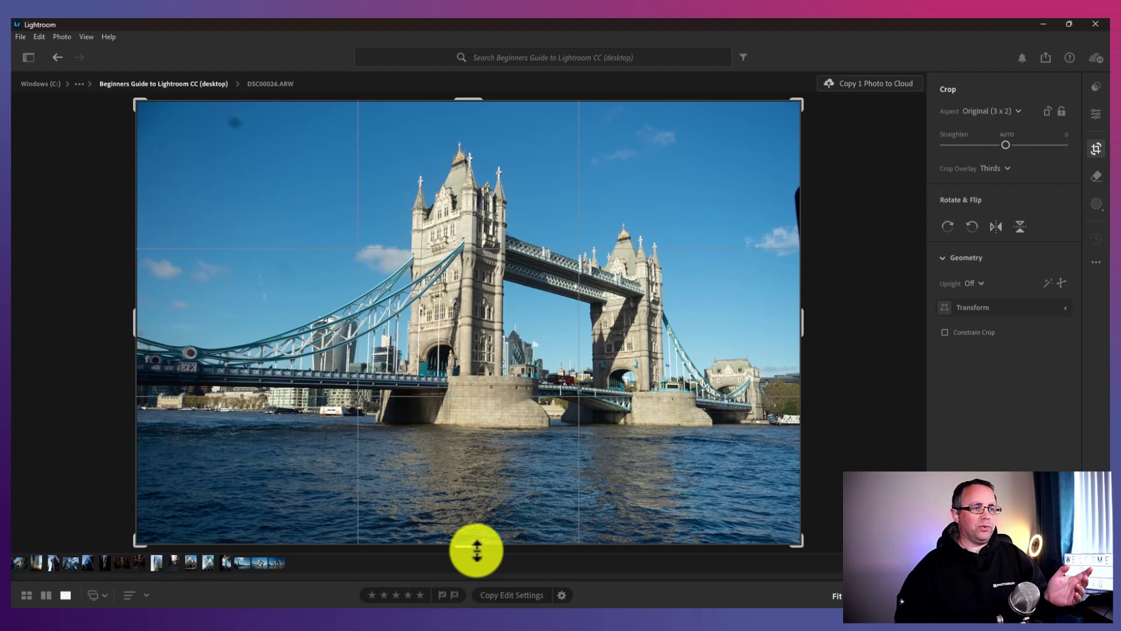
drag(475, 545, 493, 501)
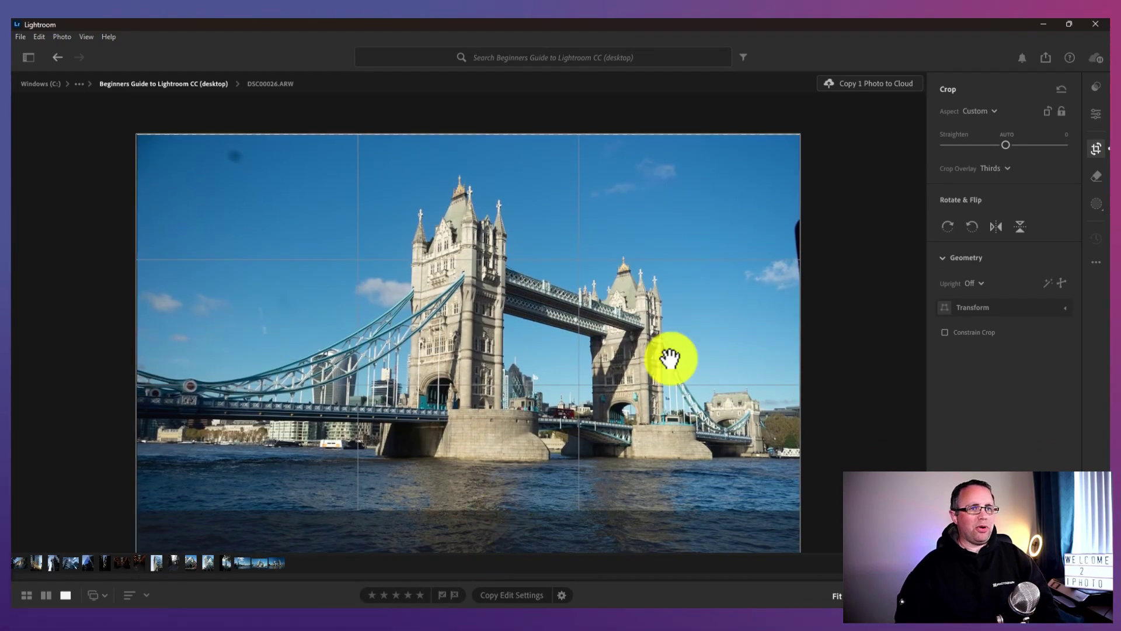
drag(806, 322, 838, 323)
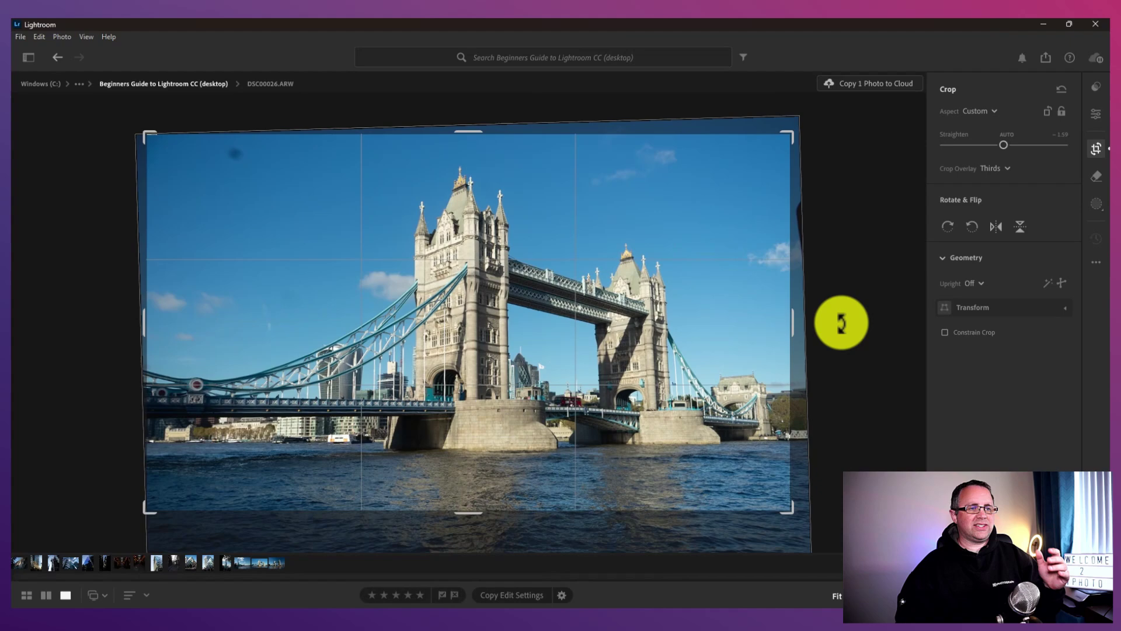
key(Return)
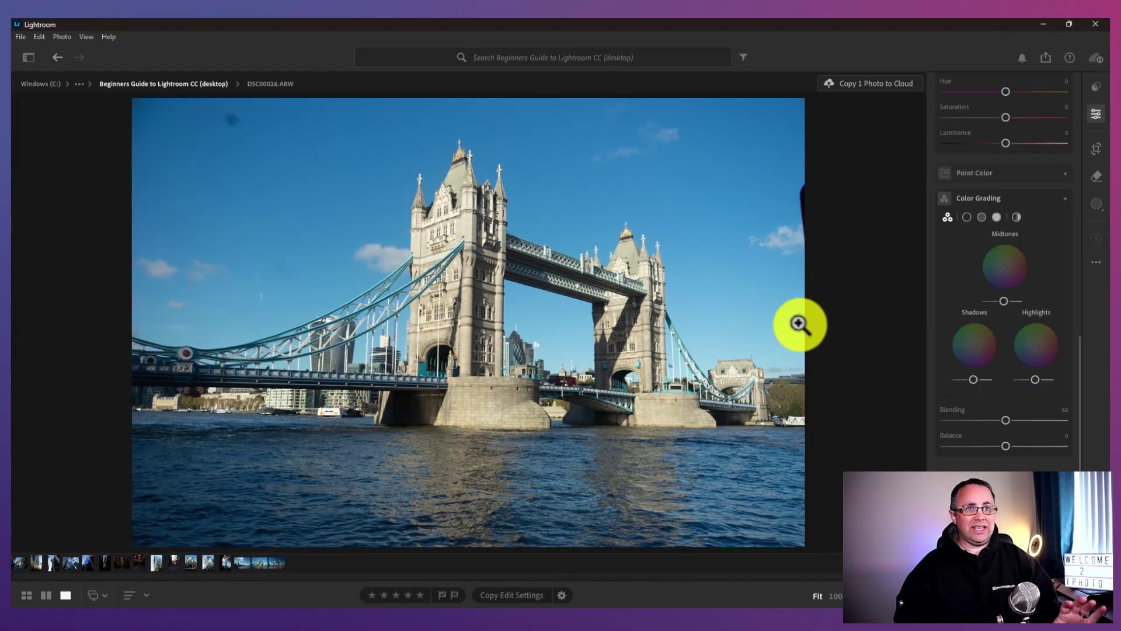
Step: Open the Remove tool, dismiss its introduction tips, and select the Remove brush
click(1096, 174)
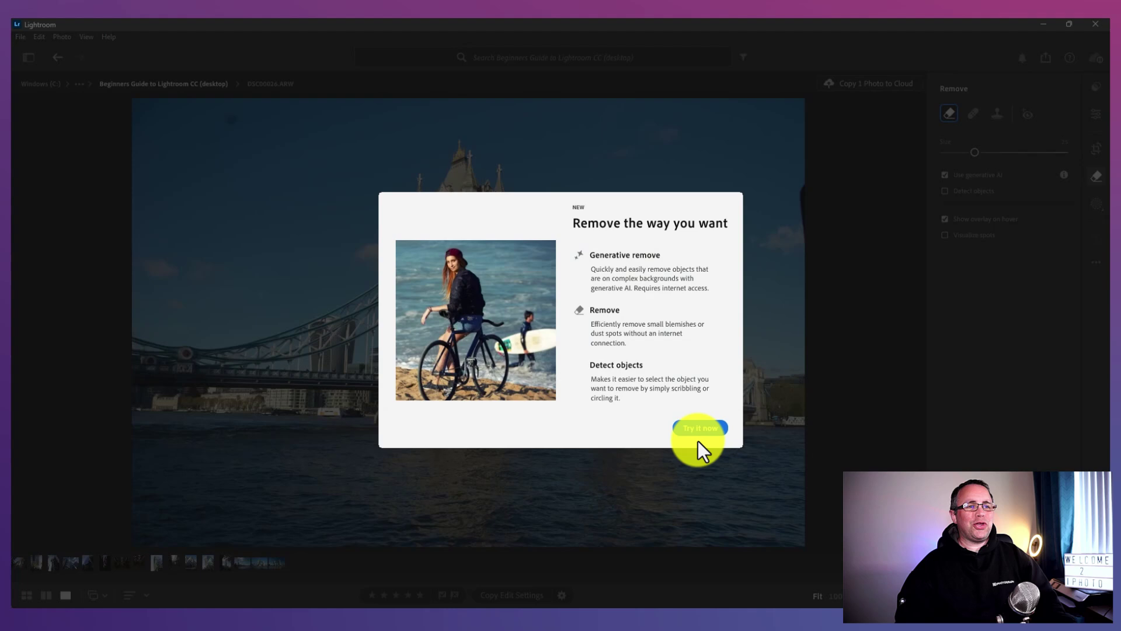
click(713, 427)
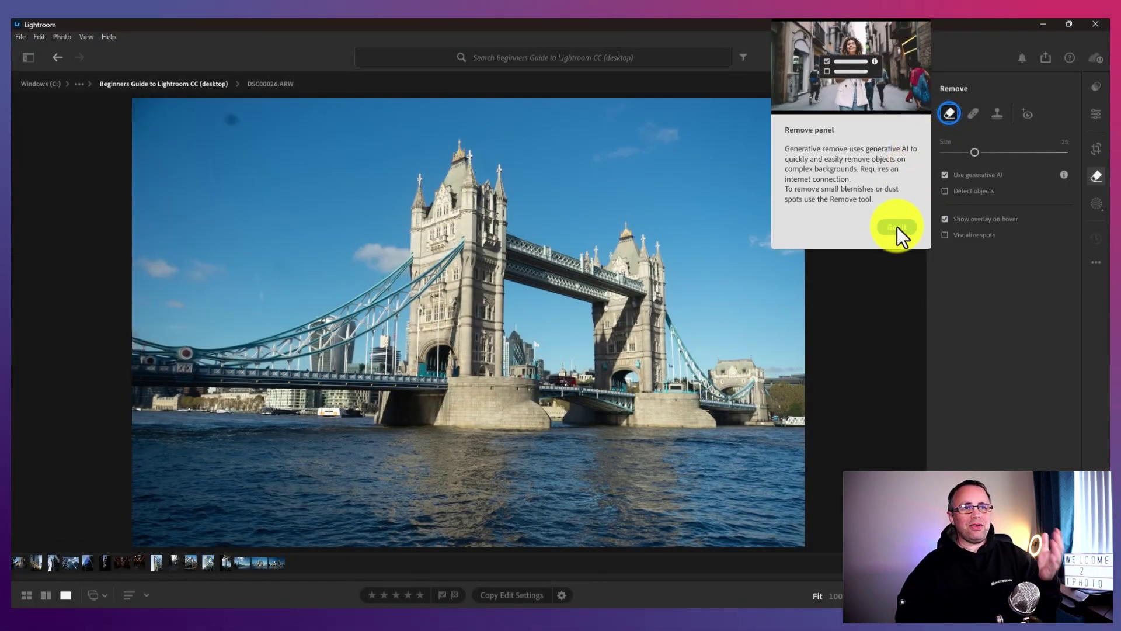
click(899, 226)
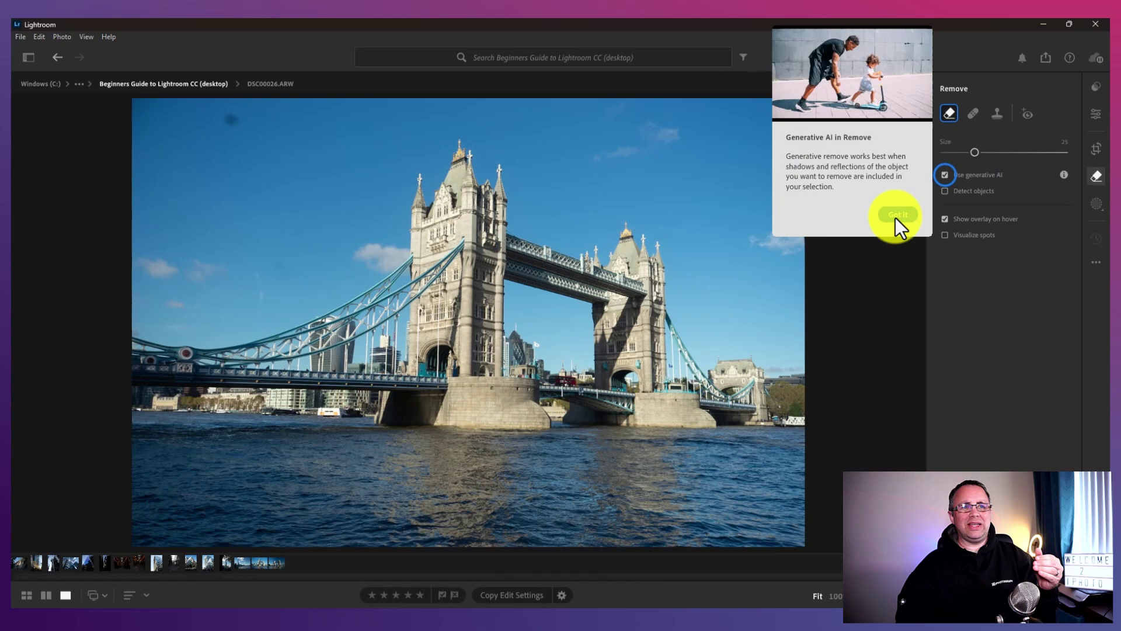
click(897, 214)
click(952, 119)
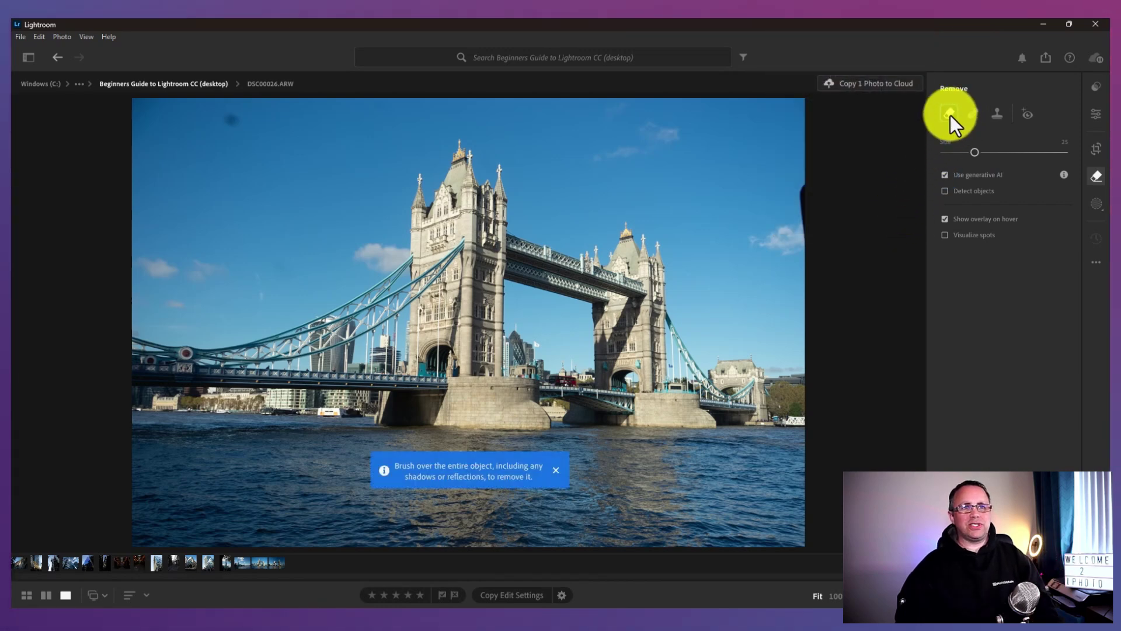
click(555, 471)
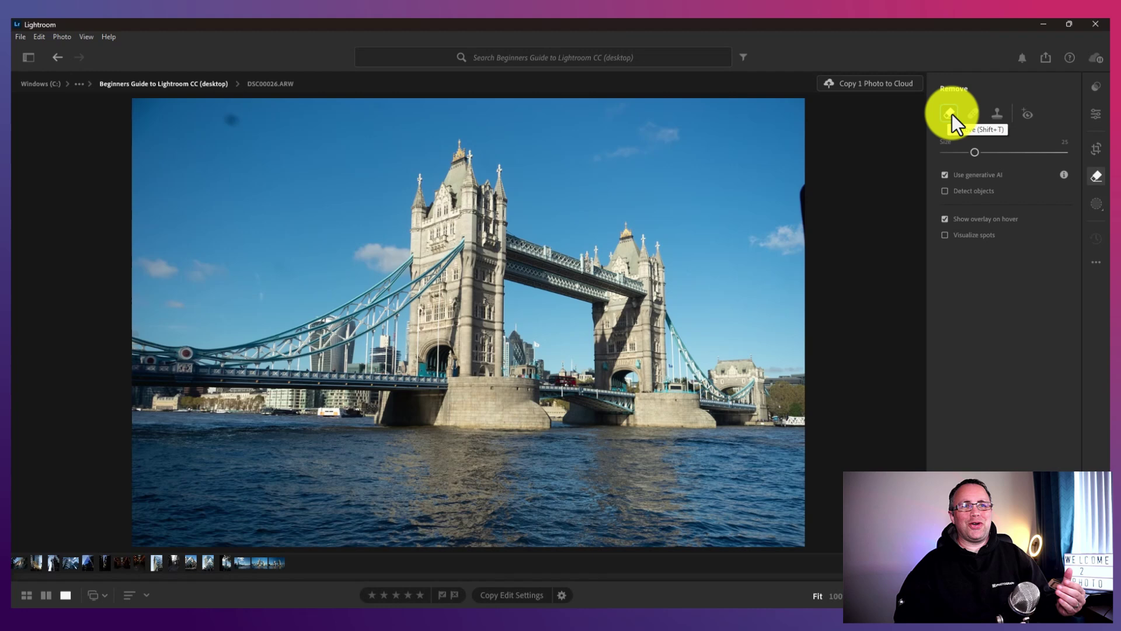
Step: Set the brush size to 18, generatively remove the dark sky spot, then discard it
drag(970, 153, 963, 152)
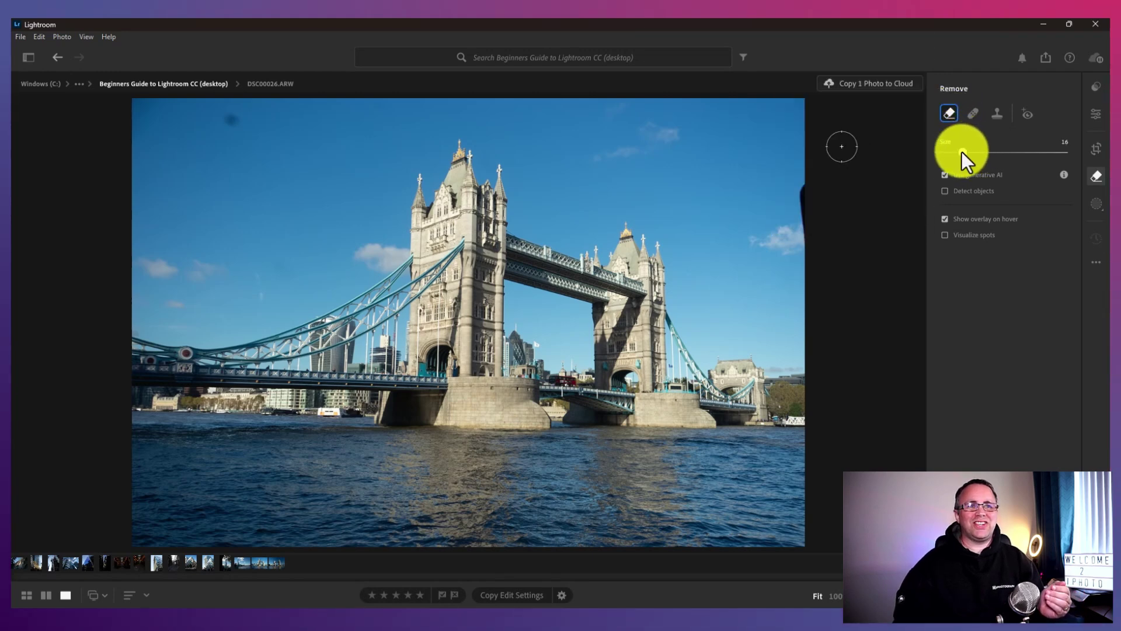
drag(972, 154, 962, 152)
click(239, 123)
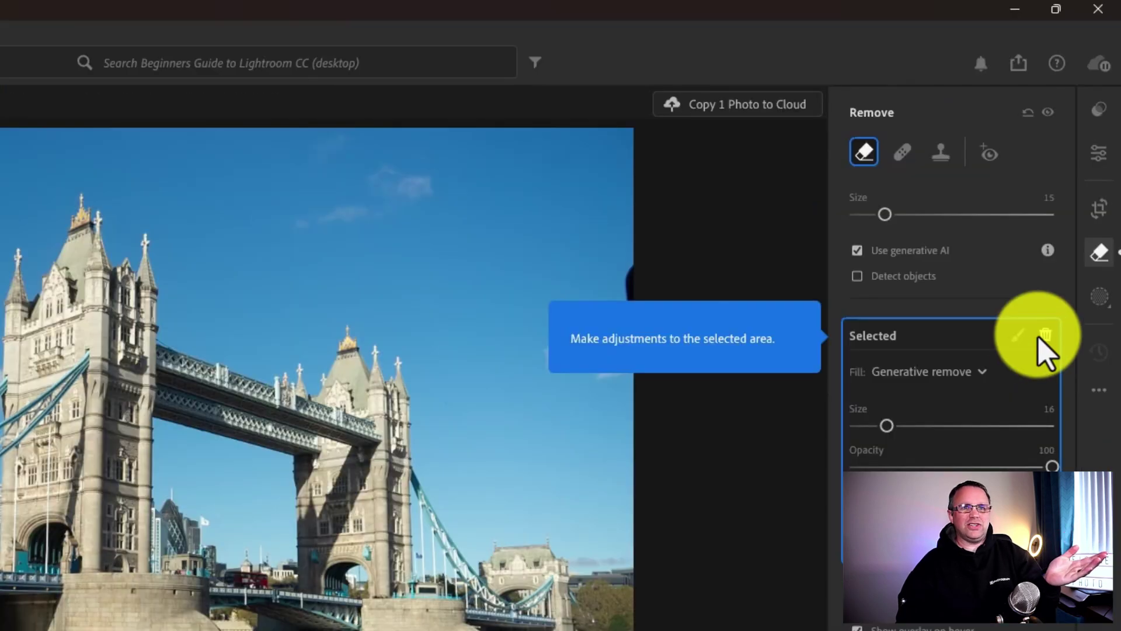
click(1045, 349)
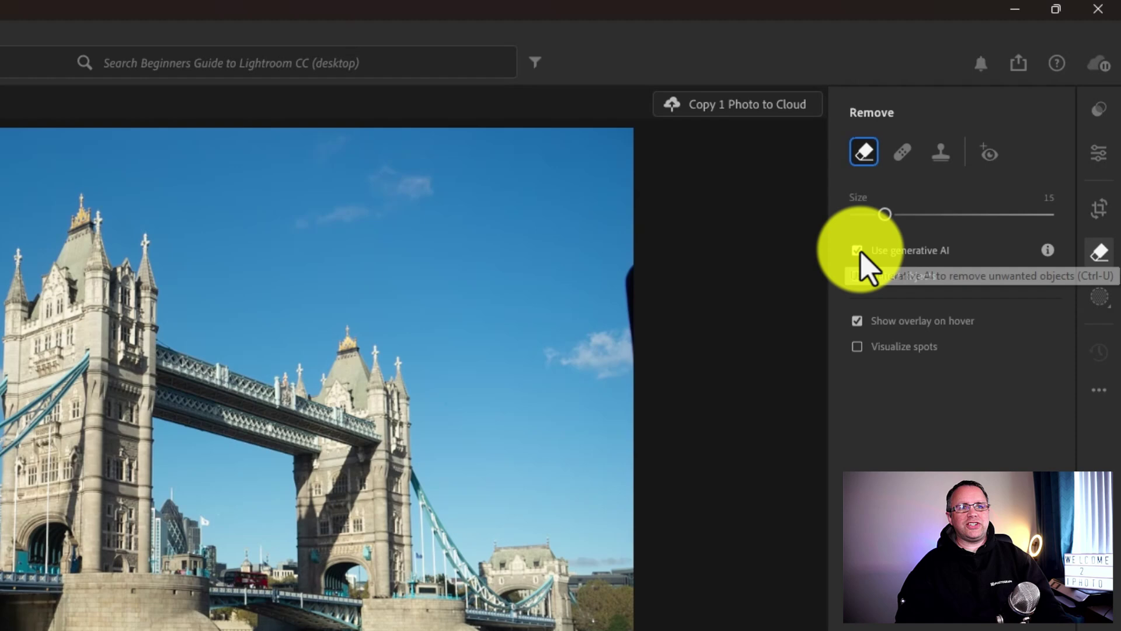
Step: Uncheck Use generative AI and Show overlay on hover in the Remove panel
mouse_move(855, 256)
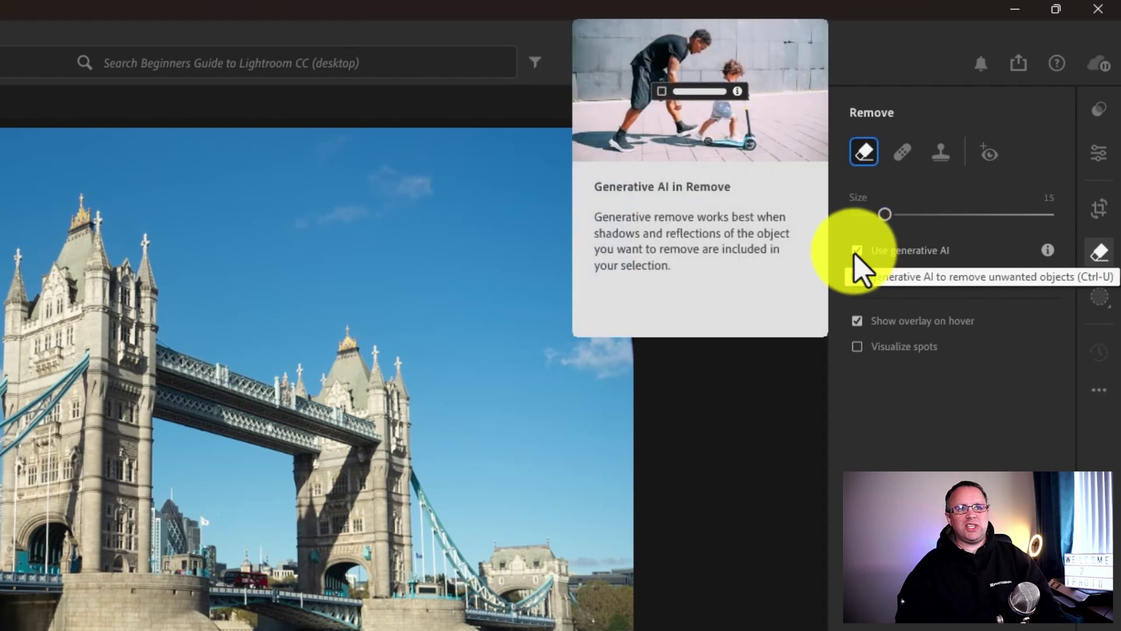
click(856, 254)
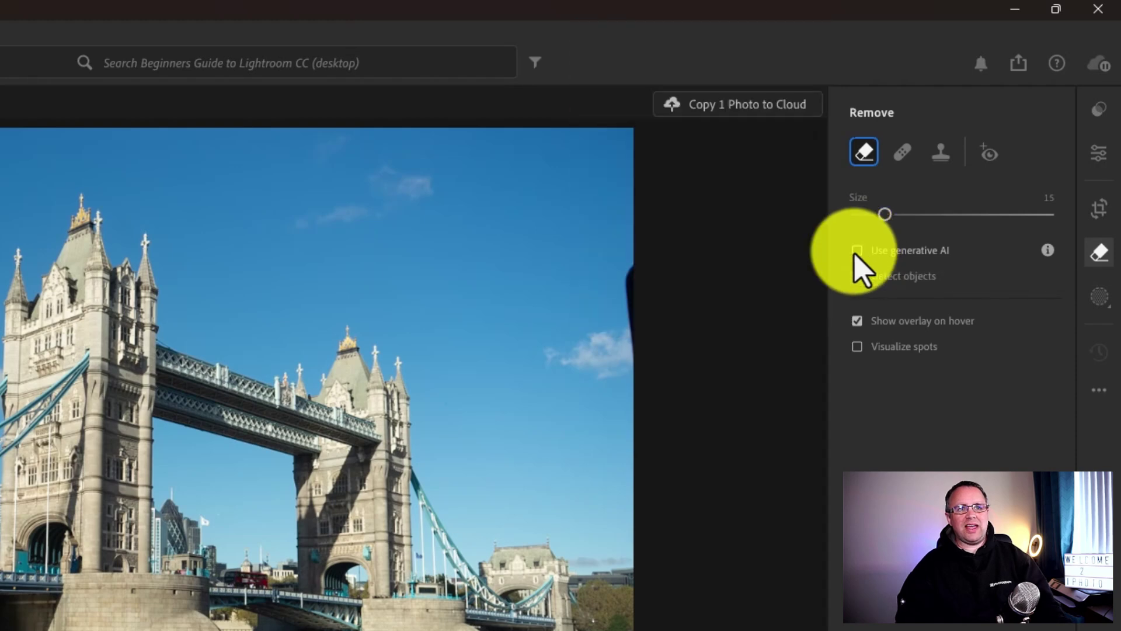
click(856, 323)
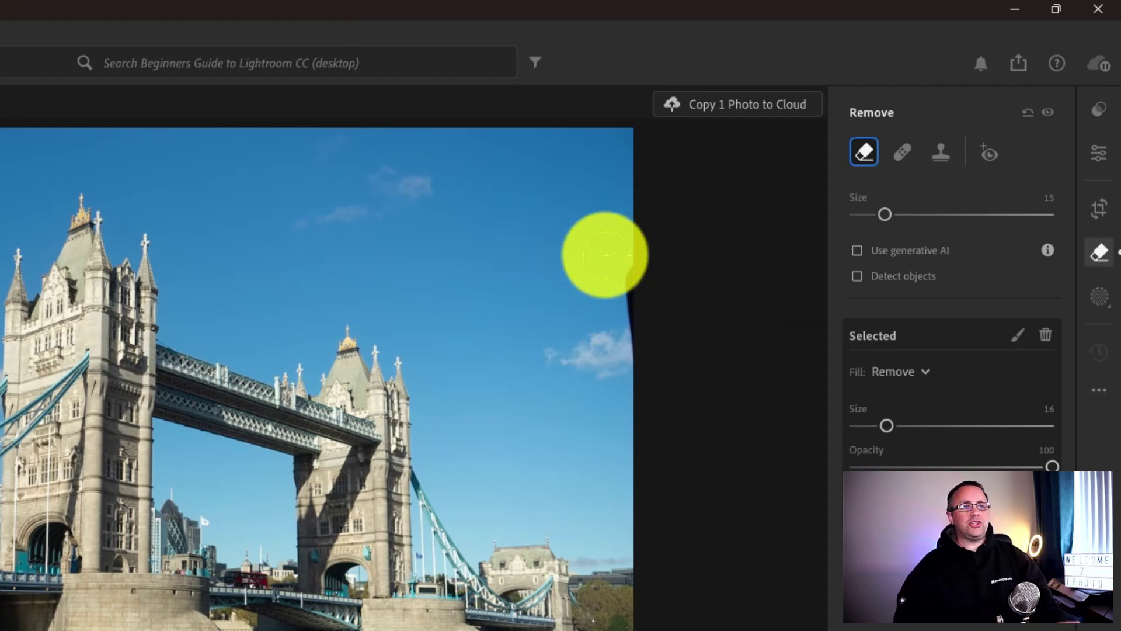
Step: Set the Remove brush to size 10 and paint strokes over the blue object on the right edge
mouse_move(622, 264)
mouse_down()
mouse_move(622, 357)
mouse_move(633, 403)
mouse_move(639, 395)
mouse_up()
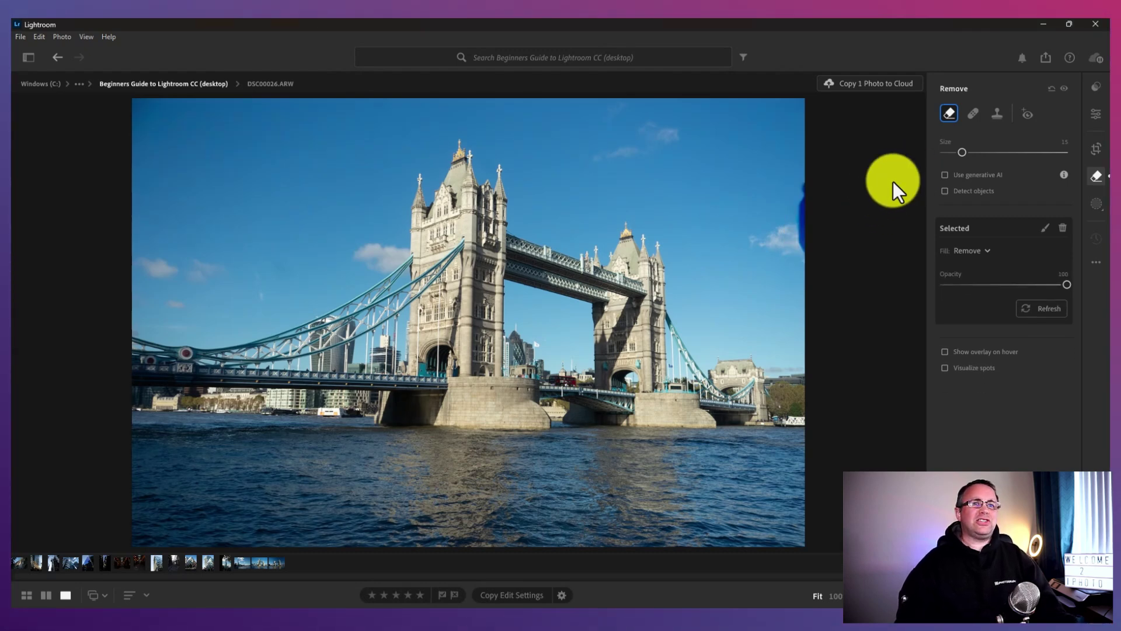
drag(962, 153, 955, 153)
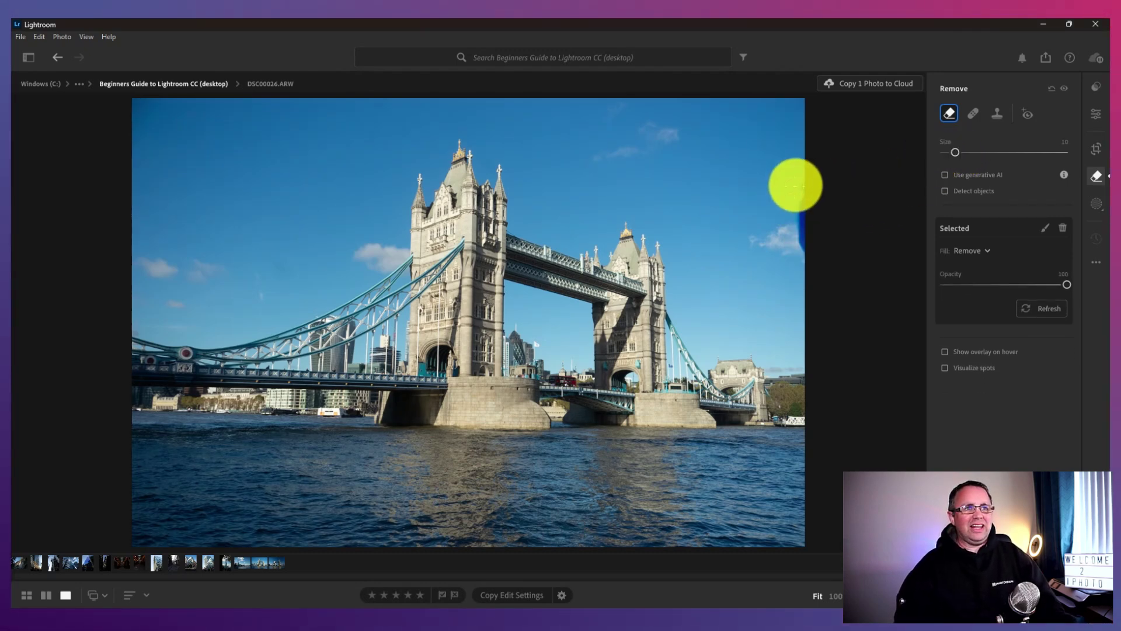
drag(803, 181, 806, 258)
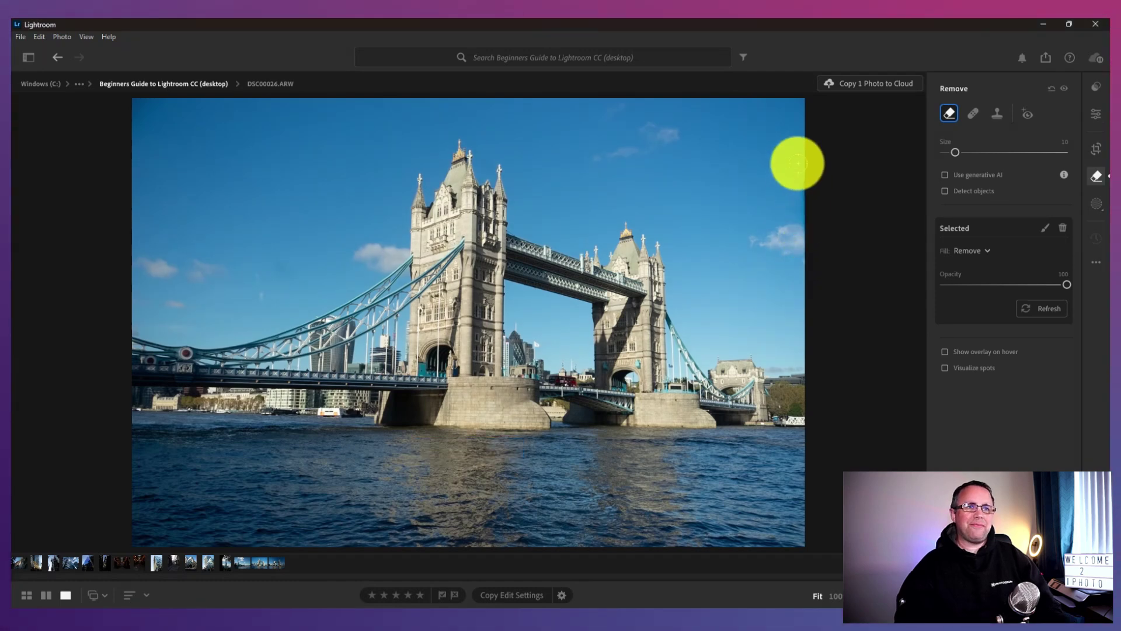
drag(801, 169, 800, 266)
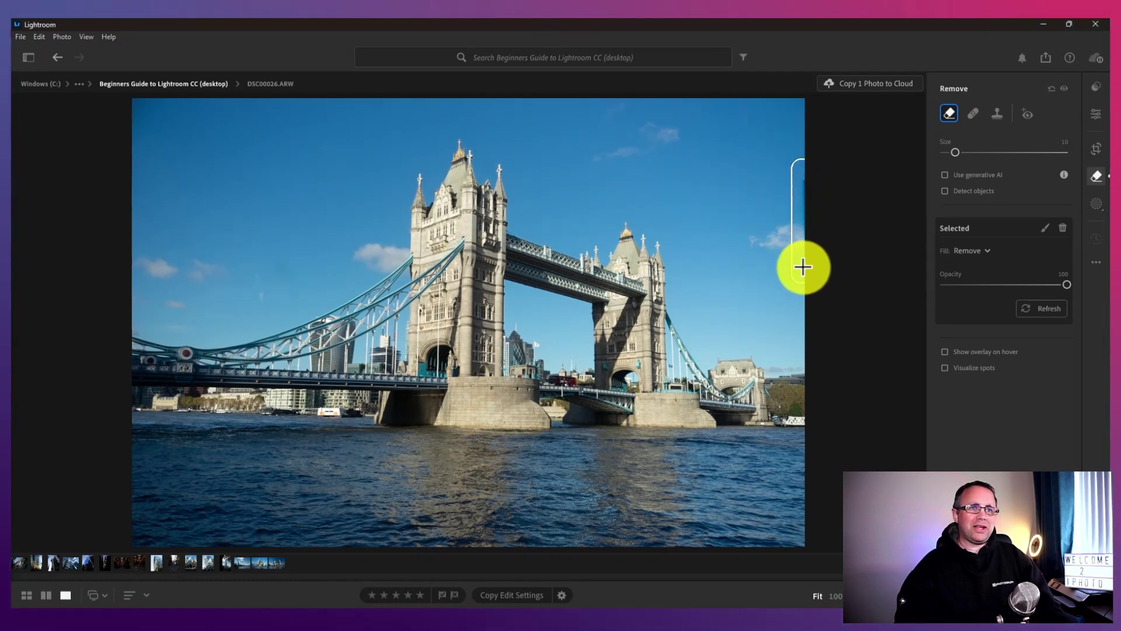
mouse_move(787, 228)
mouse_down()
mouse_move(762, 242)
mouse_move(794, 240)
mouse_move(753, 239)
mouse_move(785, 250)
mouse_move(763, 238)
mouse_move(790, 218)
mouse_move(752, 246)
mouse_move(805, 269)
mouse_move(811, 223)
mouse_up()
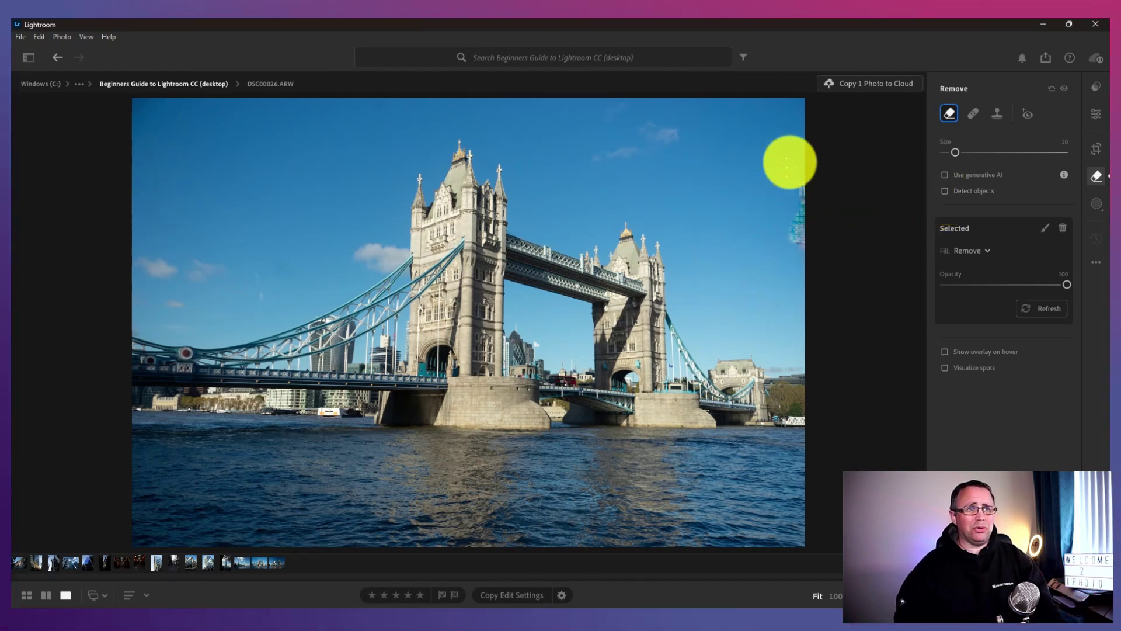
mouse_move(792, 197)
mouse_down()
mouse_move(787, 253)
mouse_move(800, 157)
mouse_up()
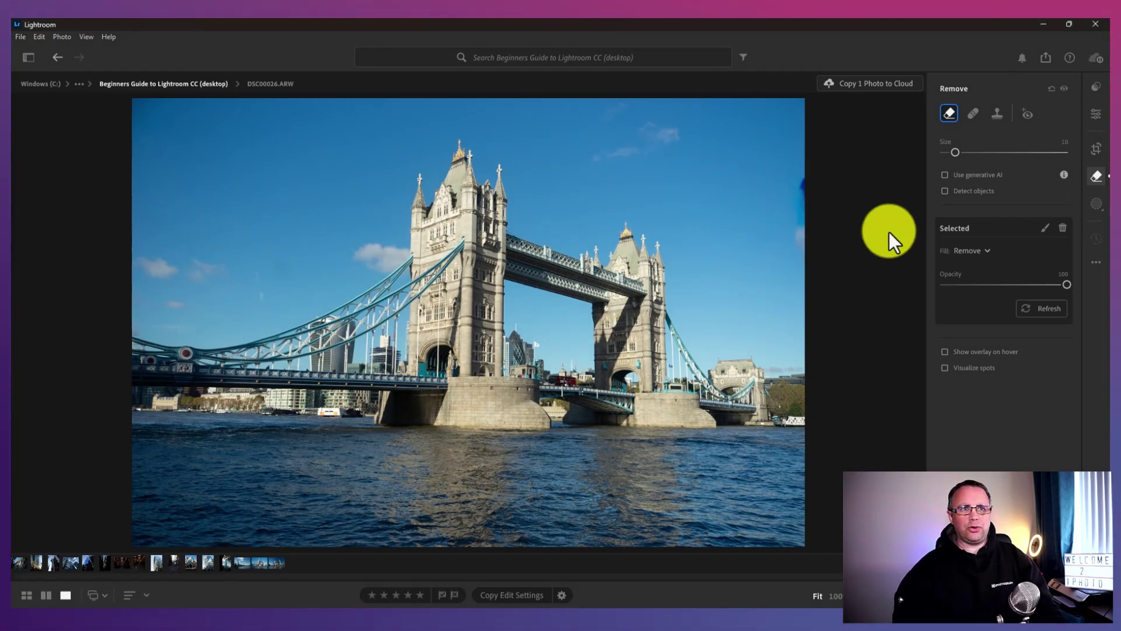
Step: Re-enable generative AI with Detect objects, remove the right-edge blue object, and choose variation 3 of 3
click(944, 175)
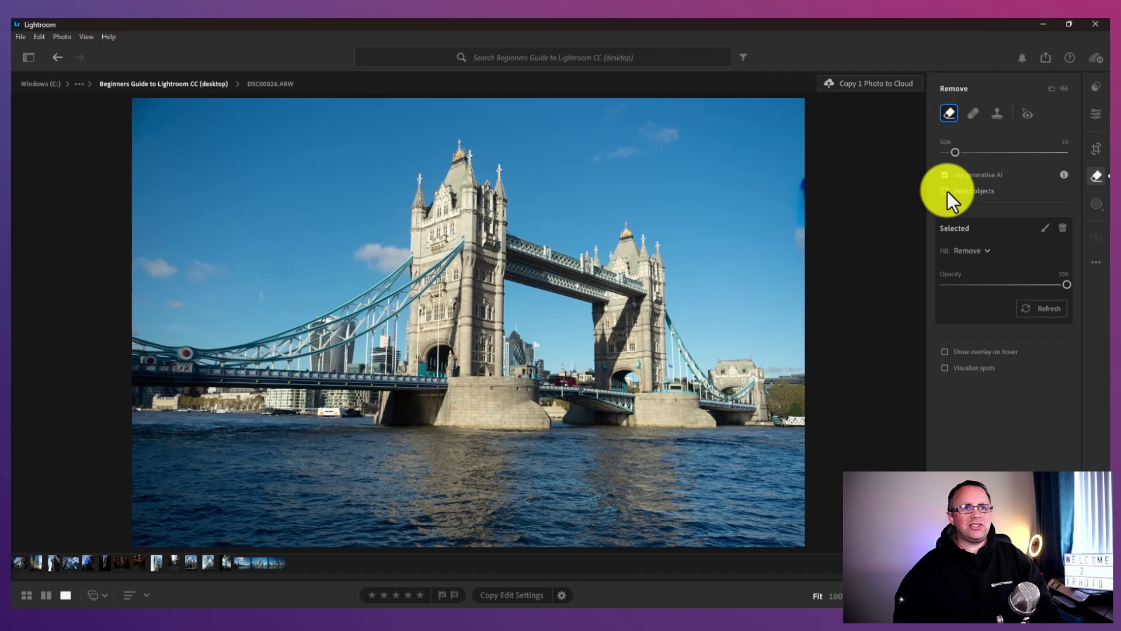
click(945, 191)
mouse_move(796, 174)
mouse_down()
mouse_move(801, 247)
mouse_move(795, 180)
mouse_move(813, 239)
mouse_up()
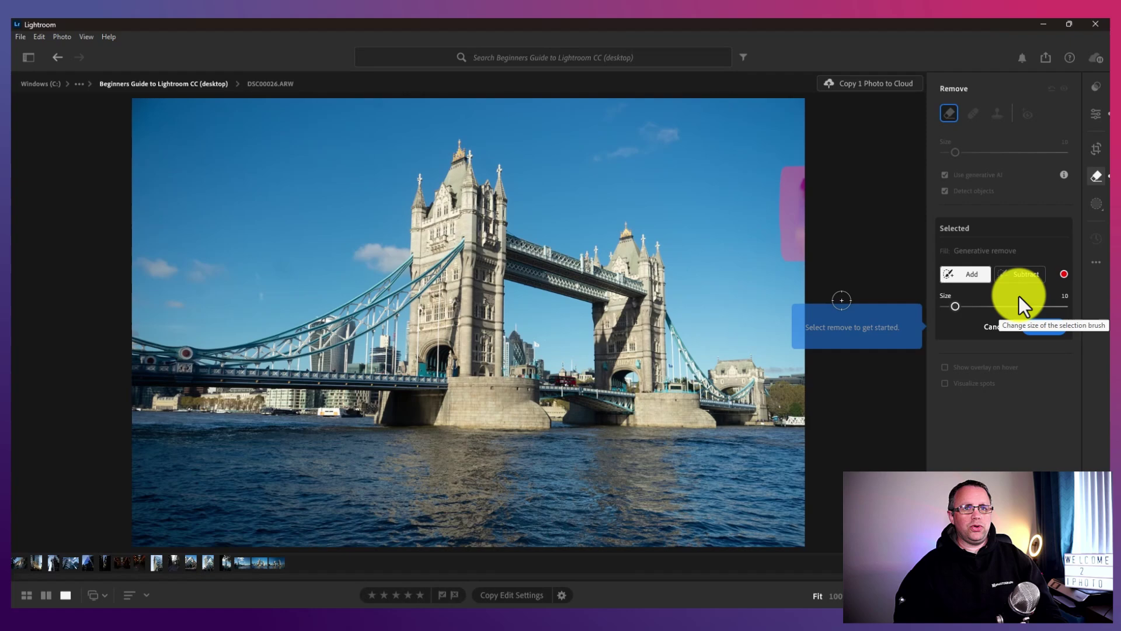
click(1038, 328)
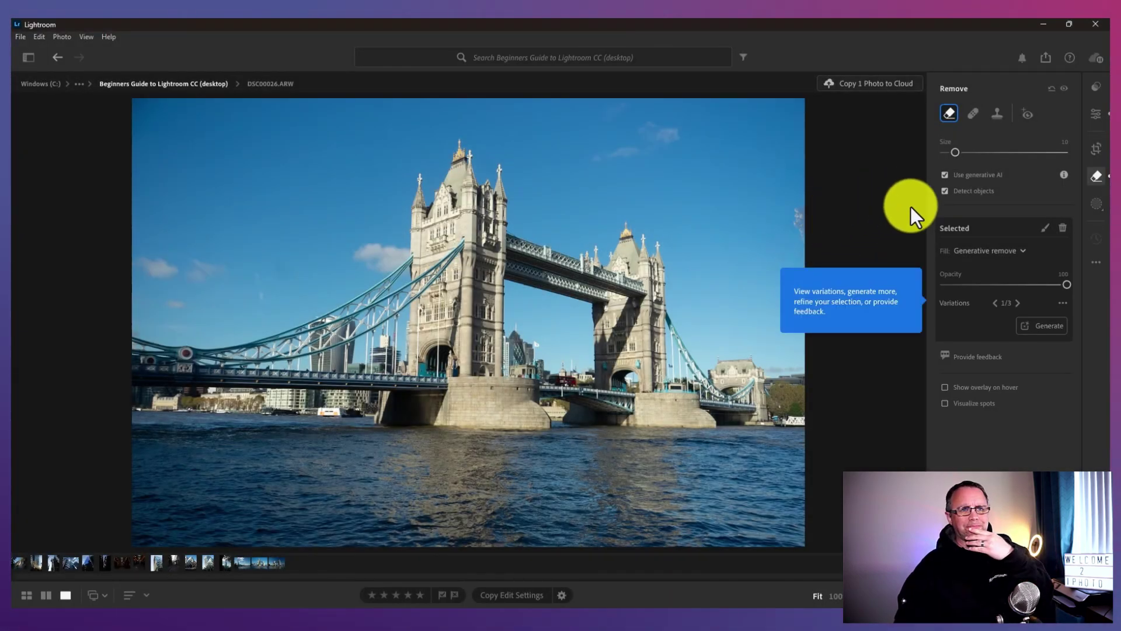
click(1017, 303)
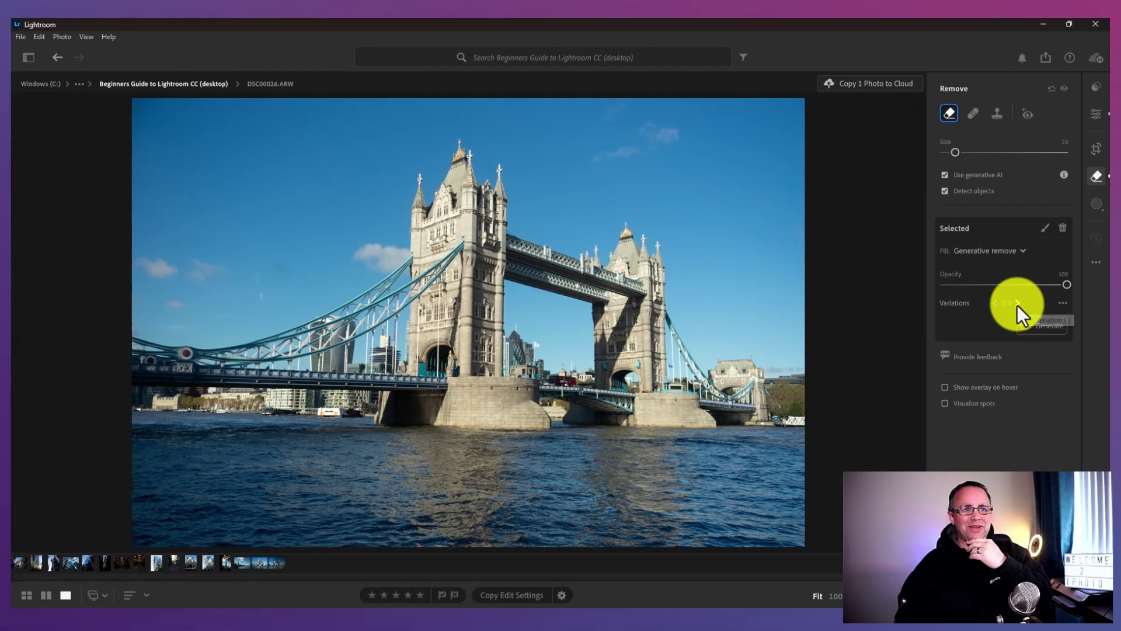
click(1017, 303)
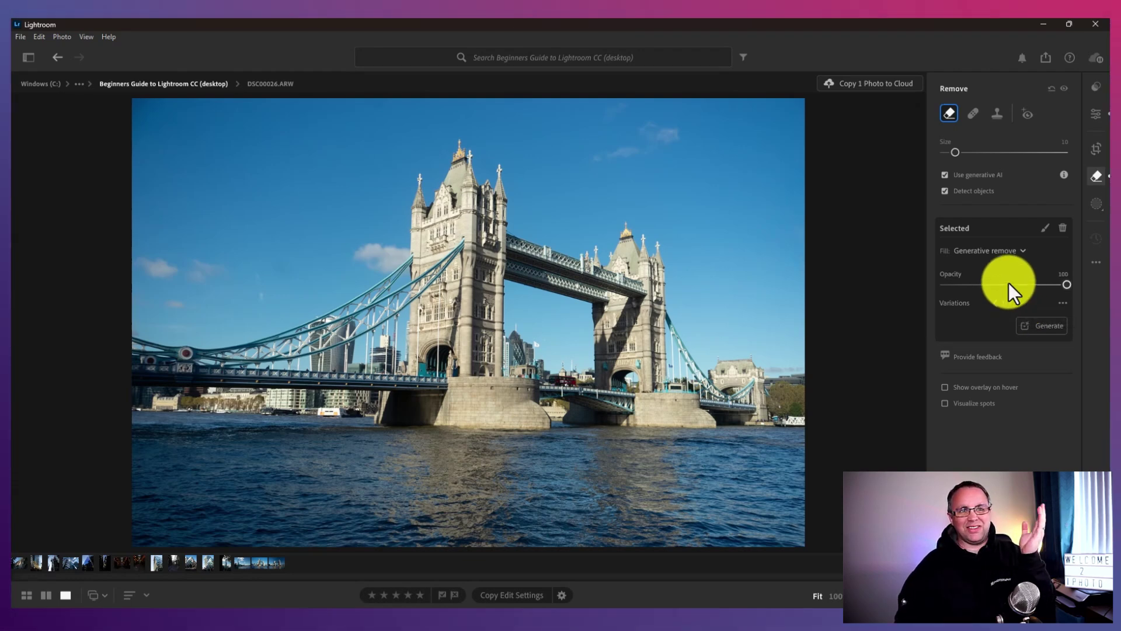
click(972, 112)
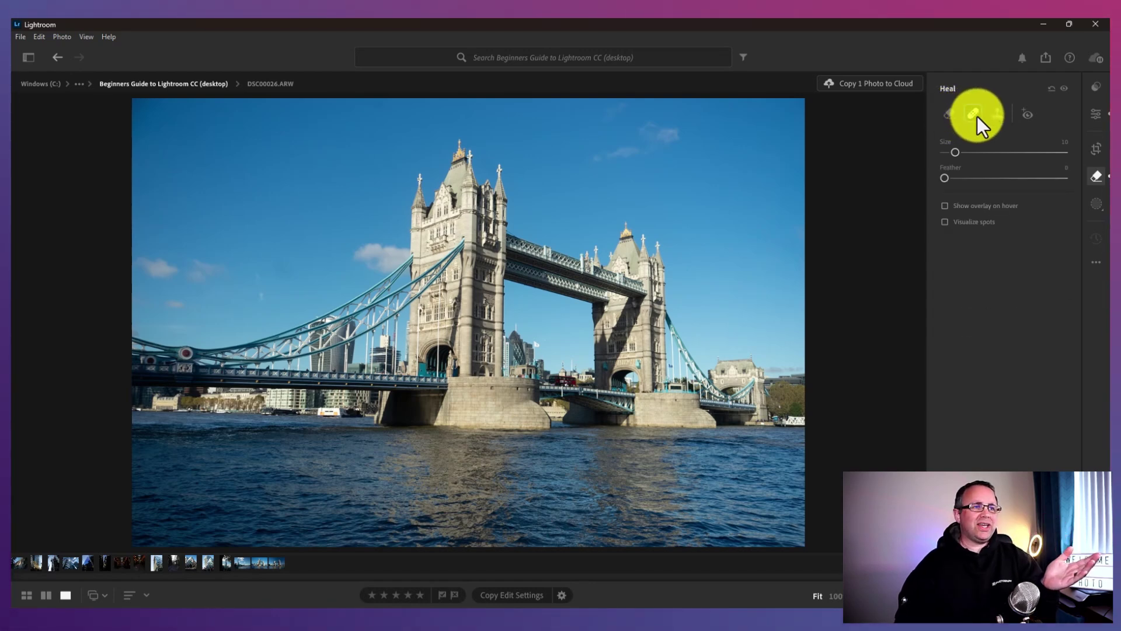
Step: Switch the Remove panel to the Clone option, then bring up the new-mask options
click(997, 114)
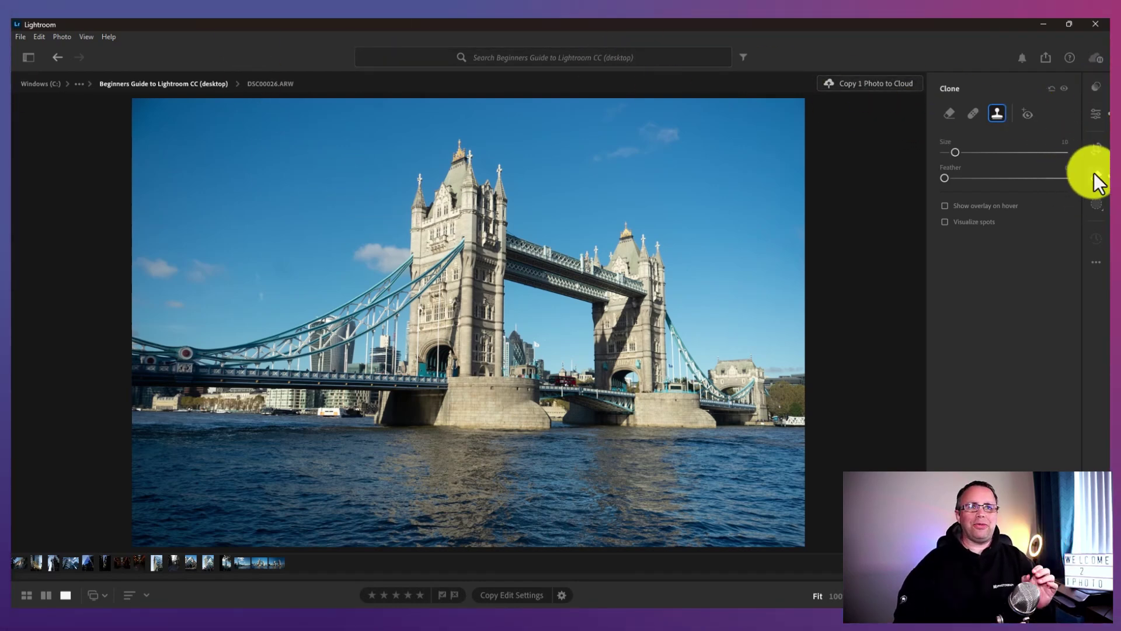
click(1096, 203)
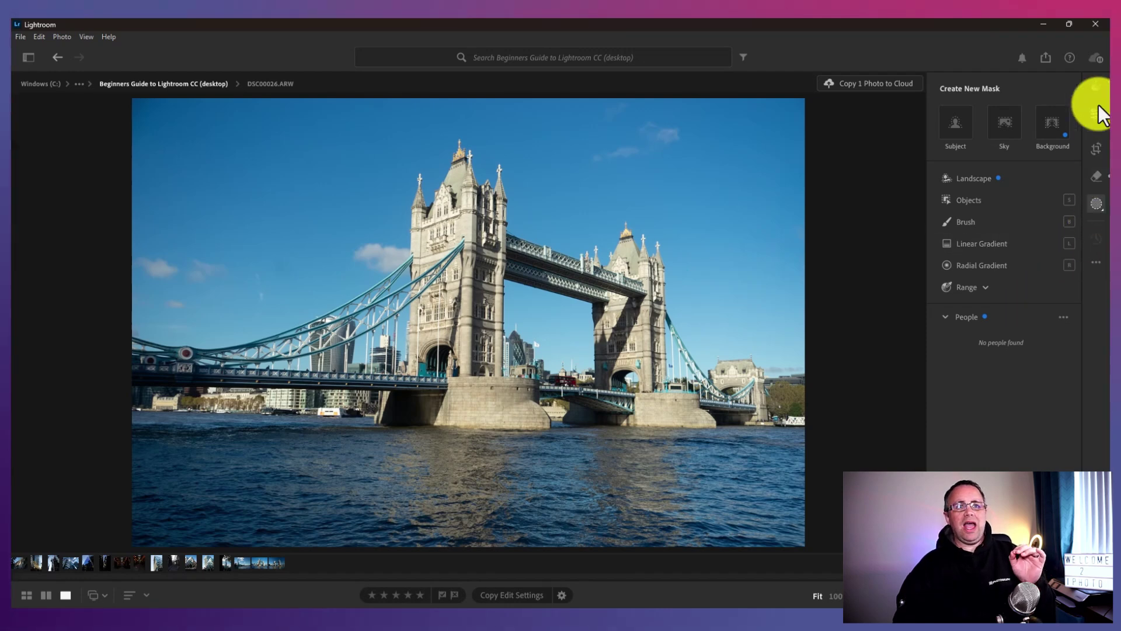
Step: Check cloud storage and sync status, then bring up the Export menu for the photo
click(1097, 58)
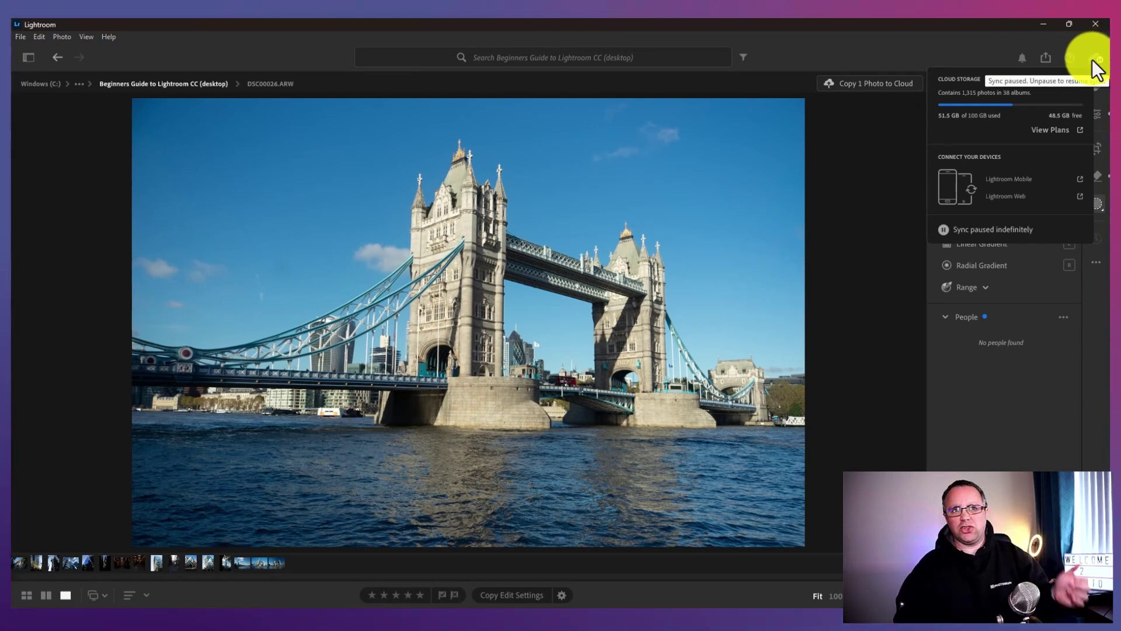
click(1047, 59)
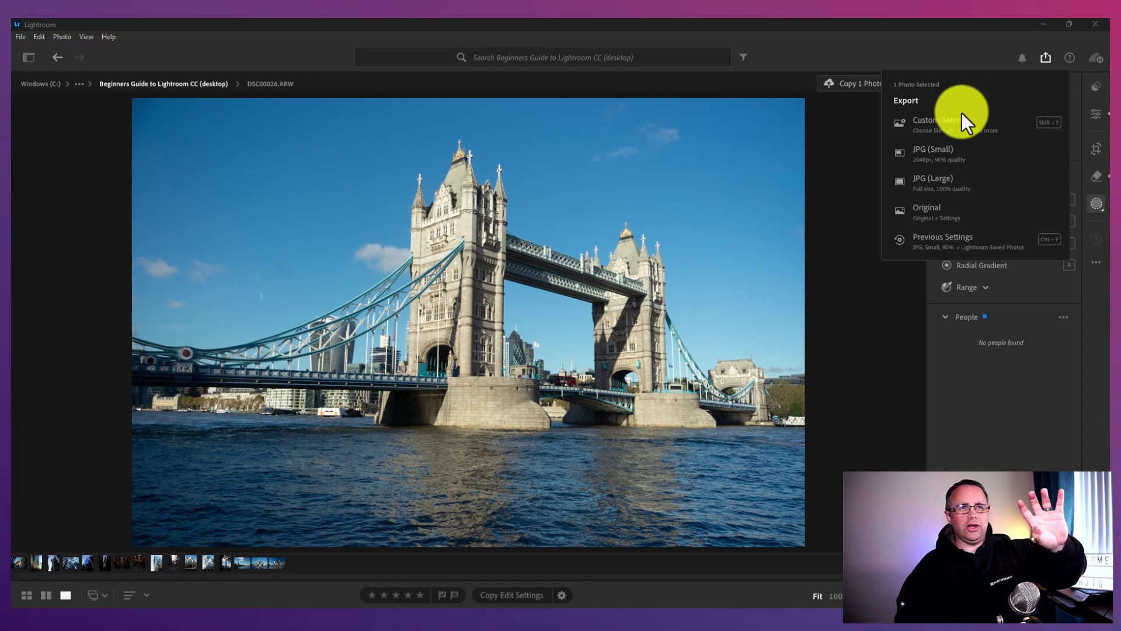
Step: Open Custom Settings export and keep JPG as the file type
click(935, 129)
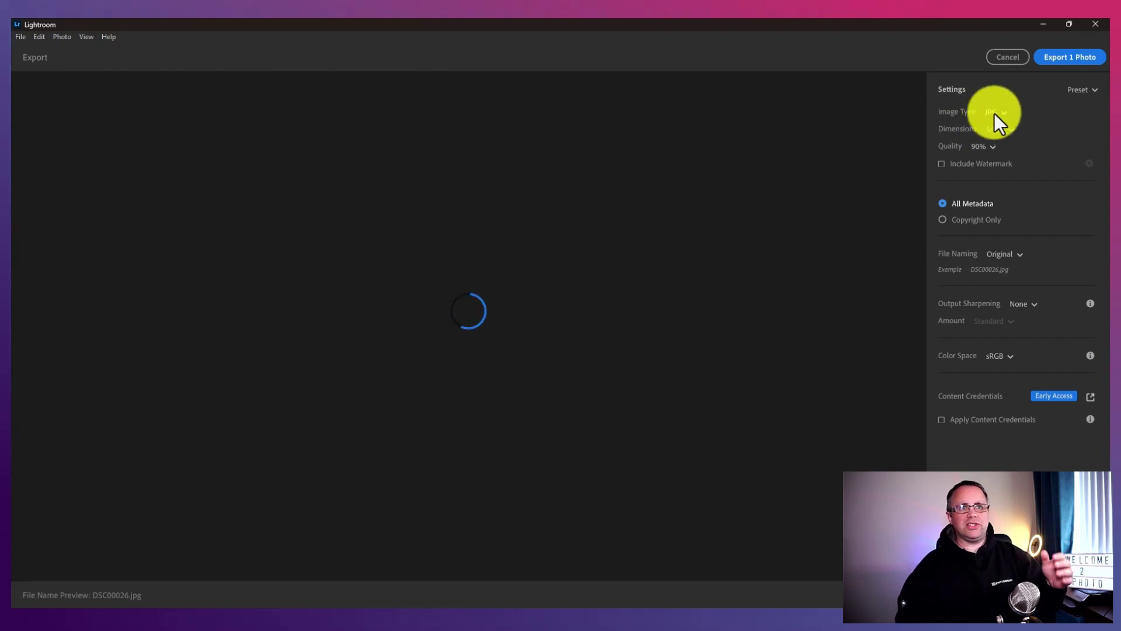
click(1001, 114)
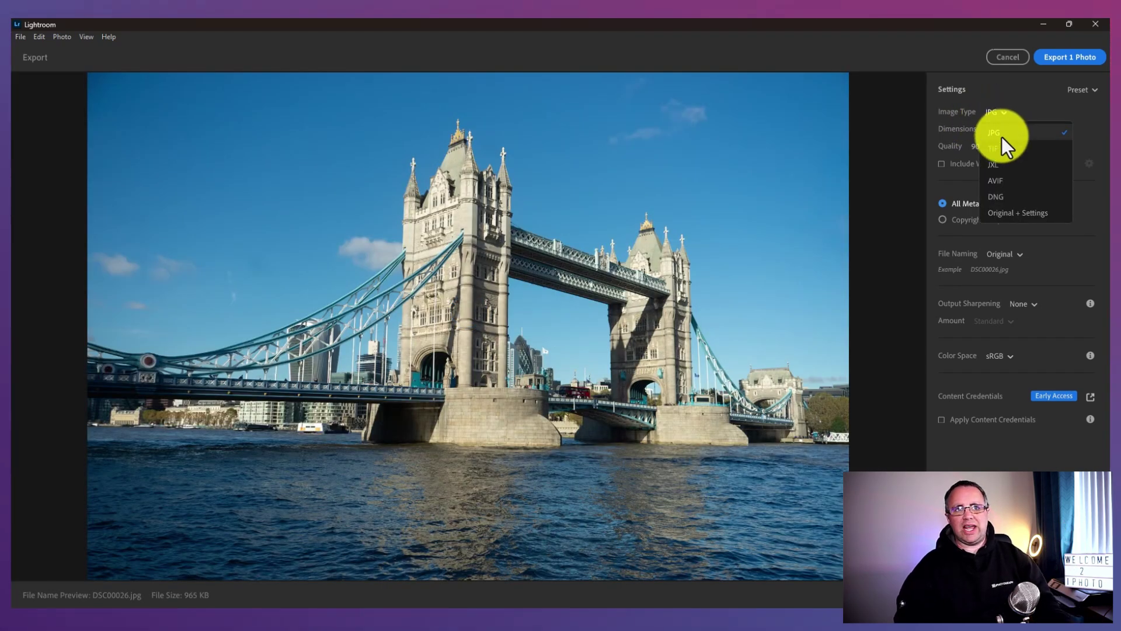
click(1009, 133)
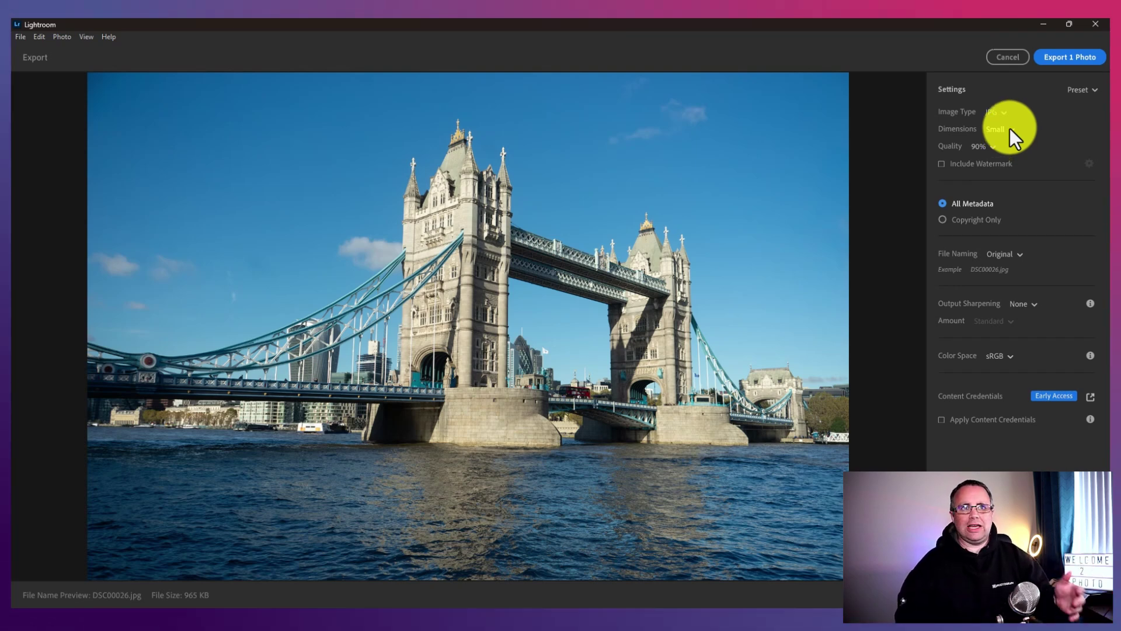
Step: Try Full Size and 1024 long-side, settle on Small dimensions, and include the watermark
click(1011, 129)
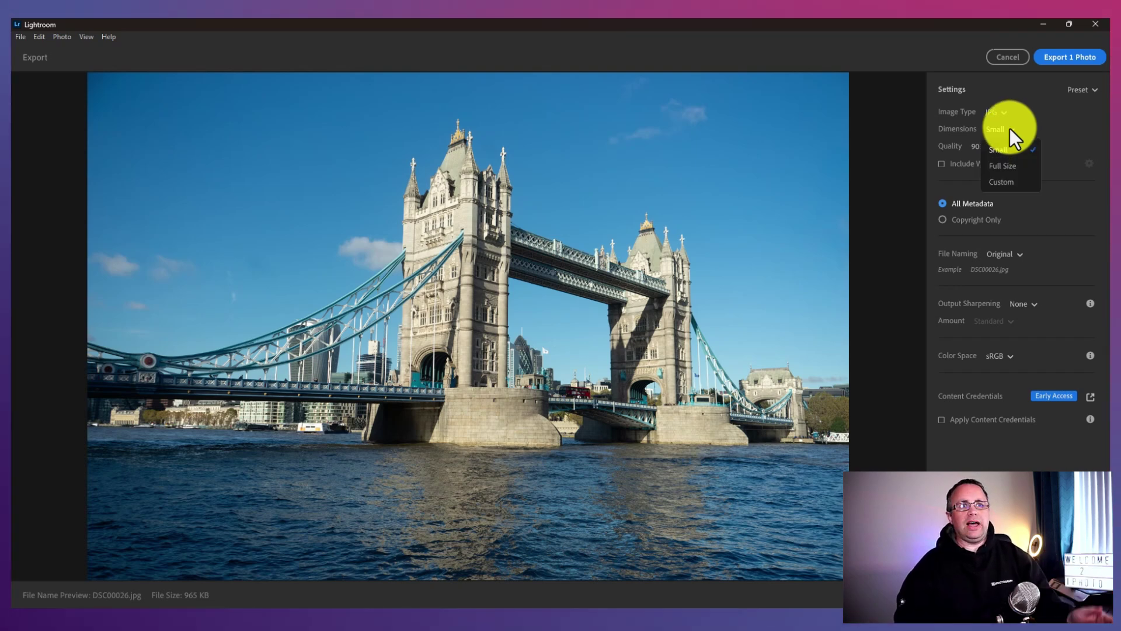
click(1007, 166)
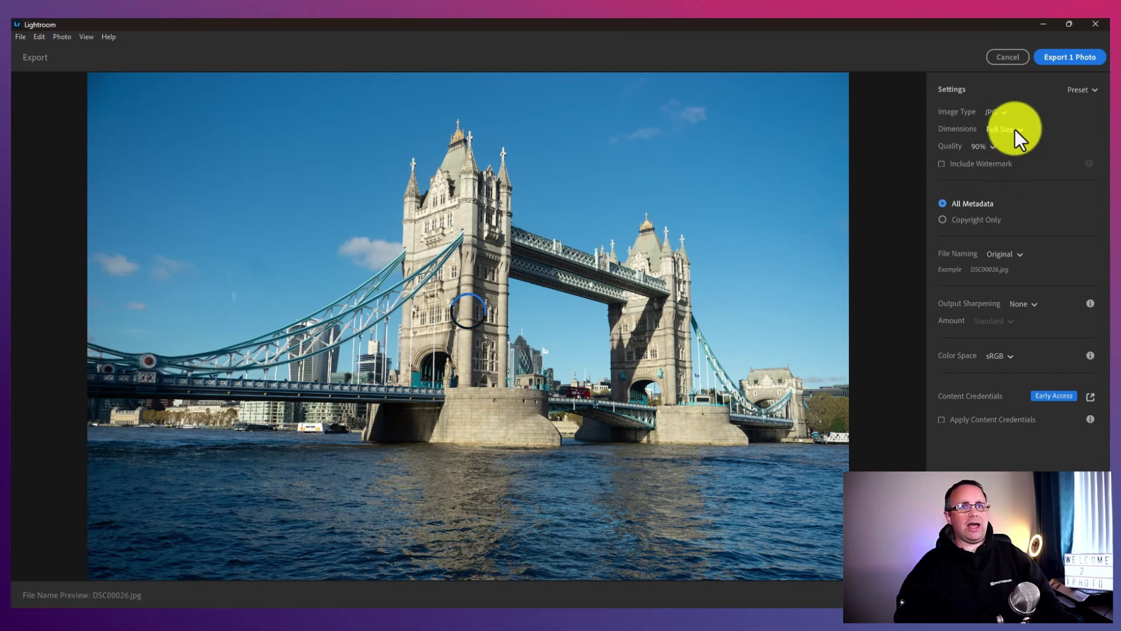
click(1015, 130)
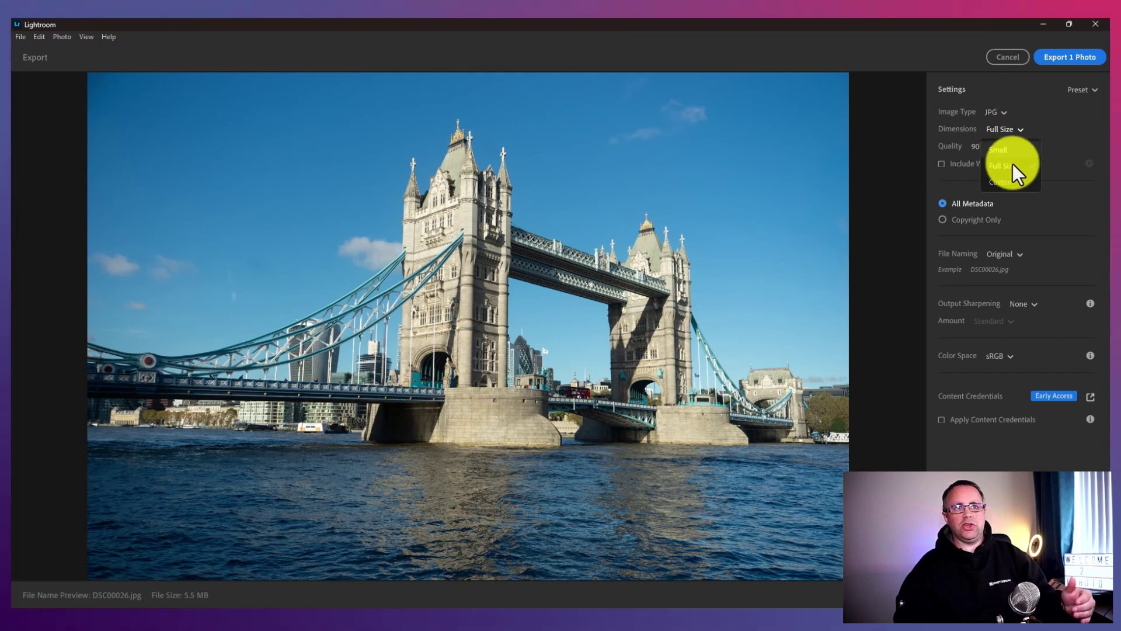
click(1003, 180)
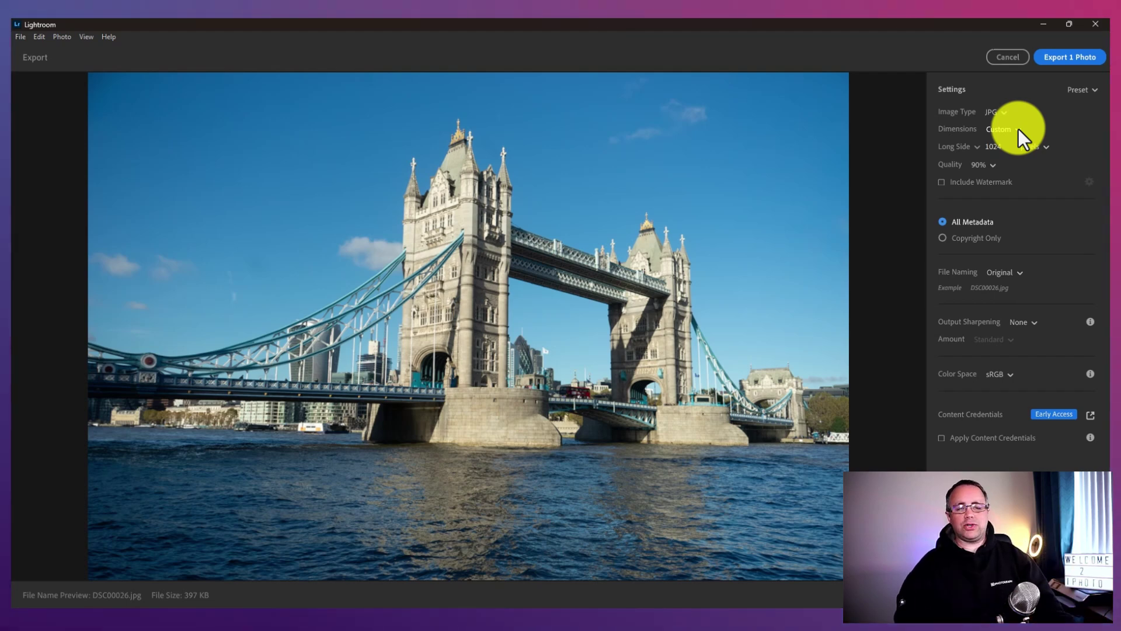
click(1018, 128)
click(1005, 151)
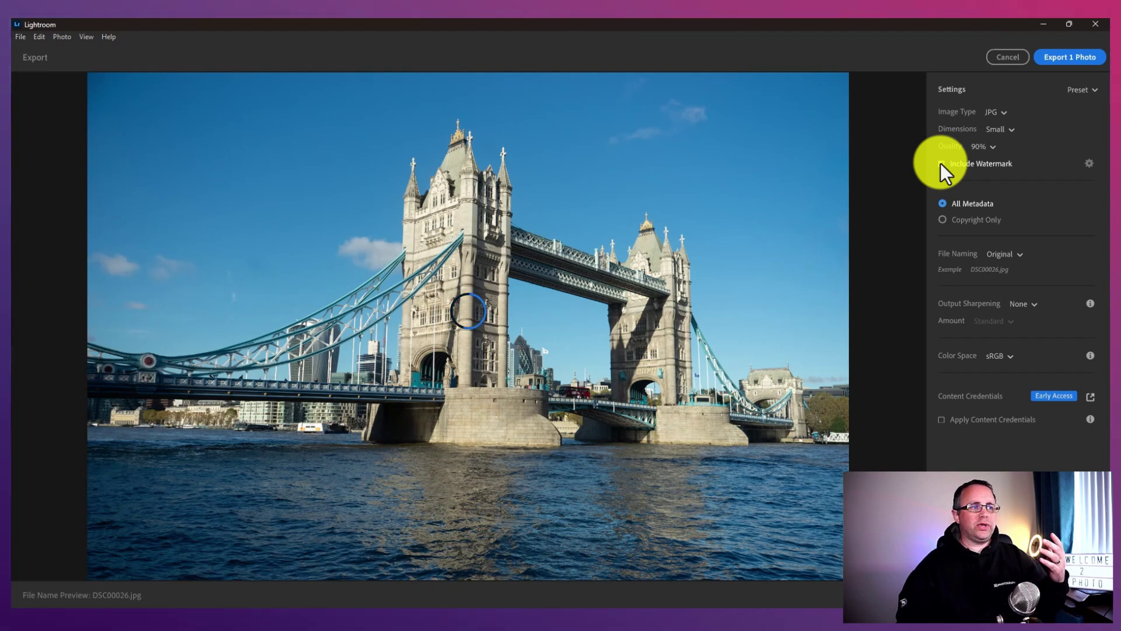
click(941, 163)
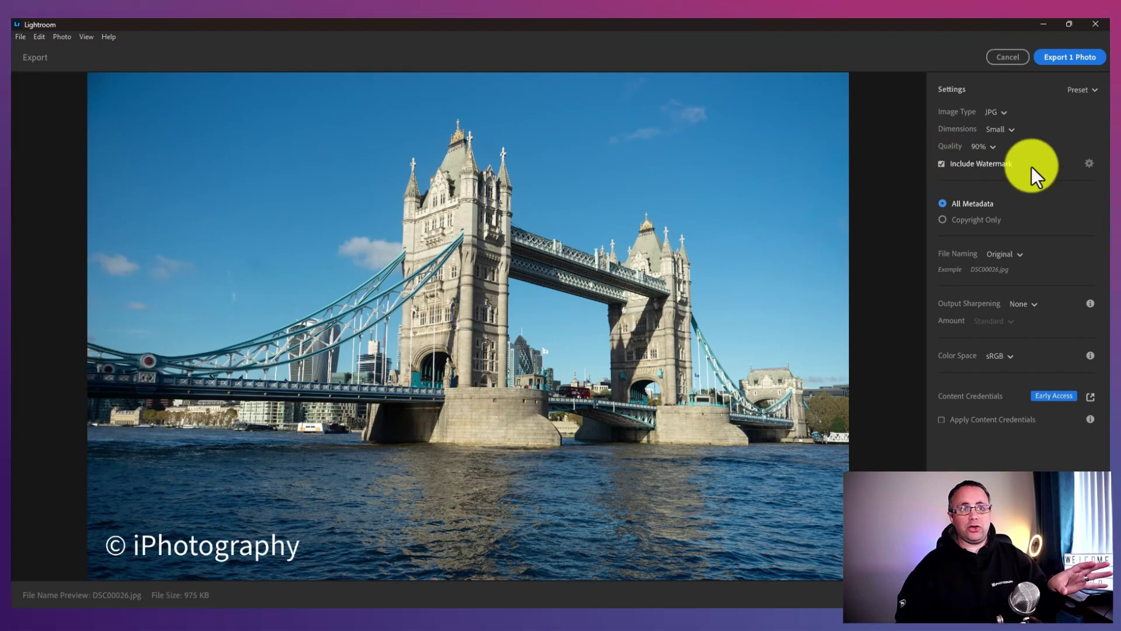
Step: In the Graphic watermark settings, try centre, right, top-left and bottom-middle anchor positions
click(1088, 164)
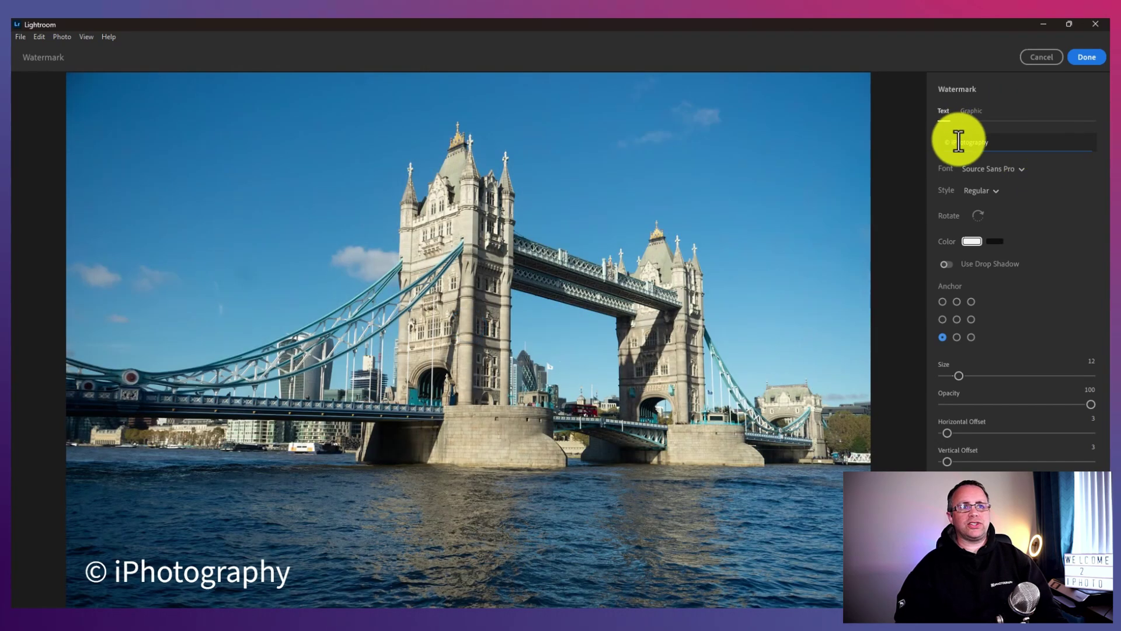
click(980, 111)
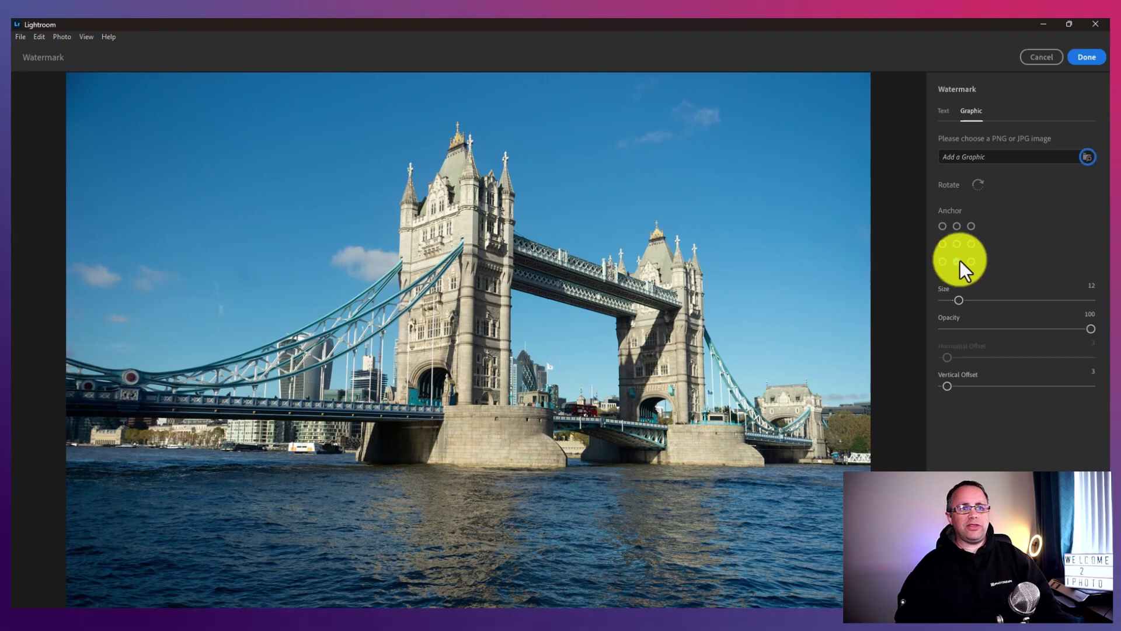
click(956, 243)
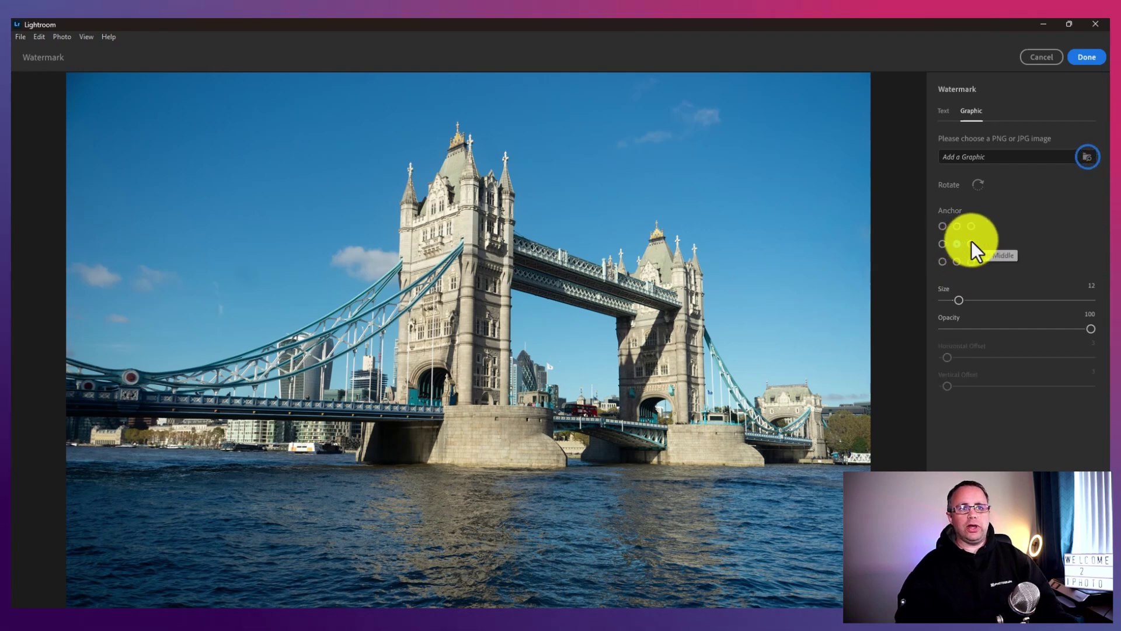
click(971, 243)
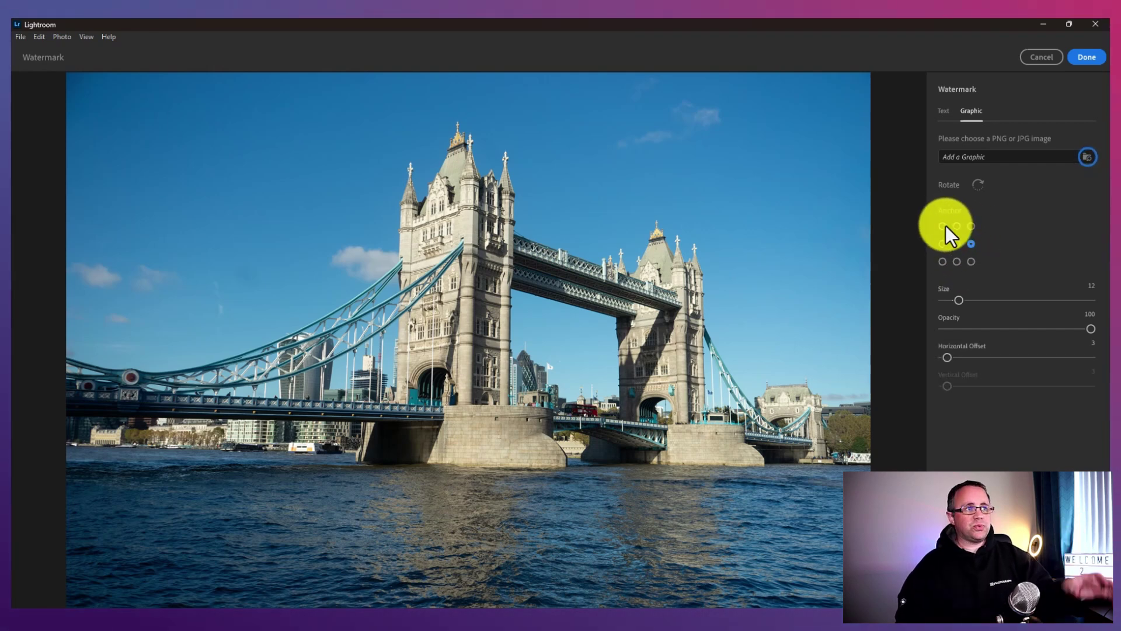
click(943, 226)
click(956, 243)
click(957, 263)
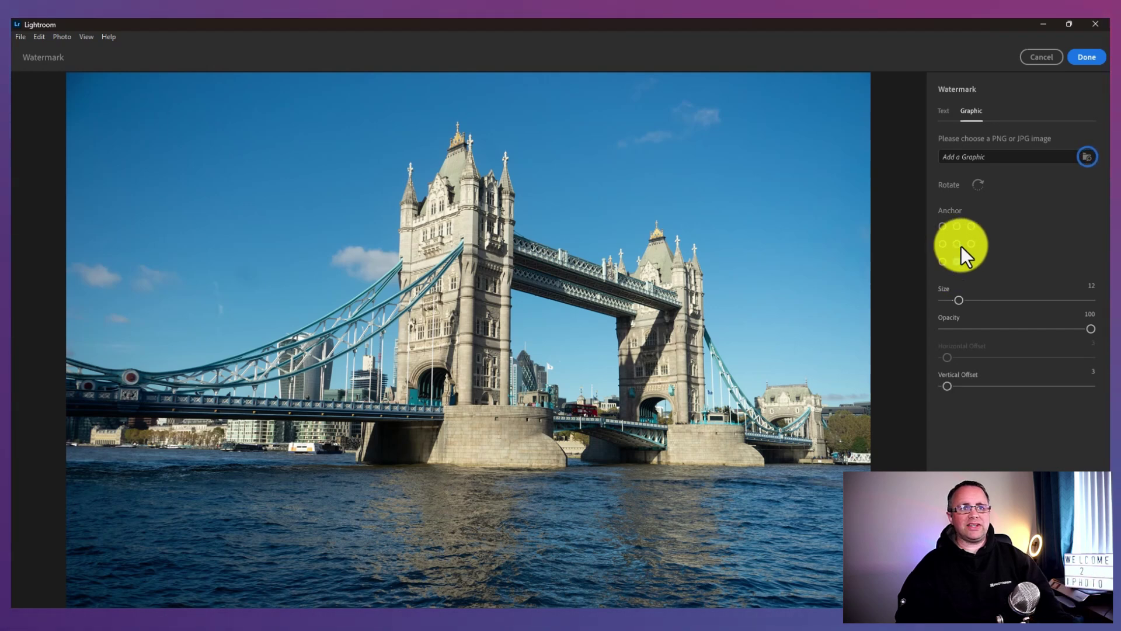
Step: Set the text watermark font to Sitka Display and return to the export settings
click(946, 111)
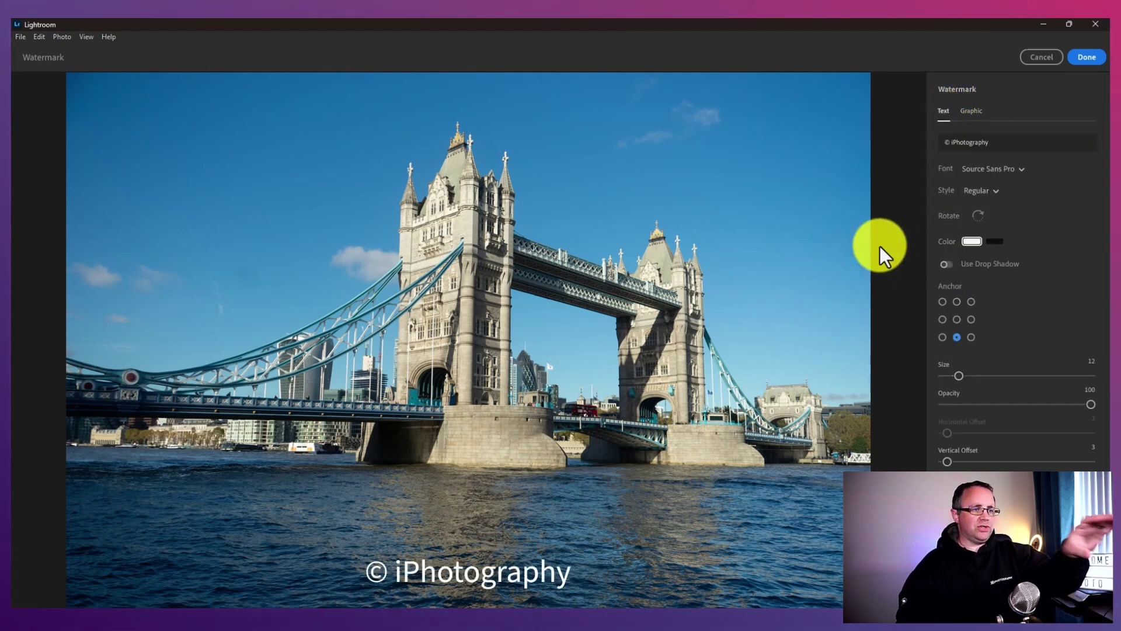
click(1024, 169)
click(1024, 170)
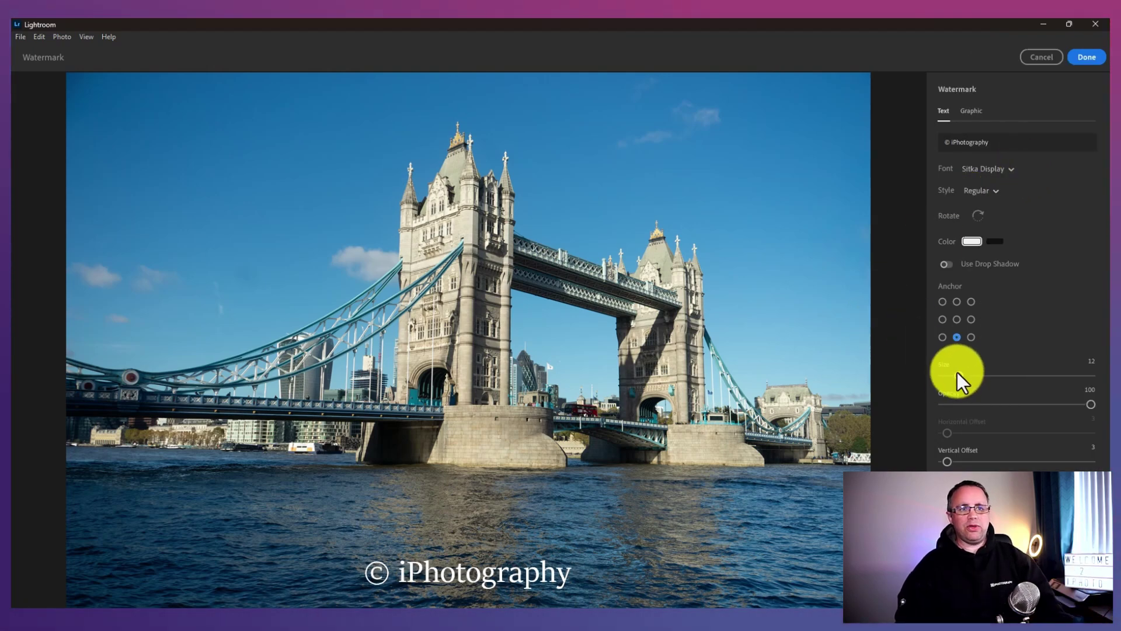
click(1095, 62)
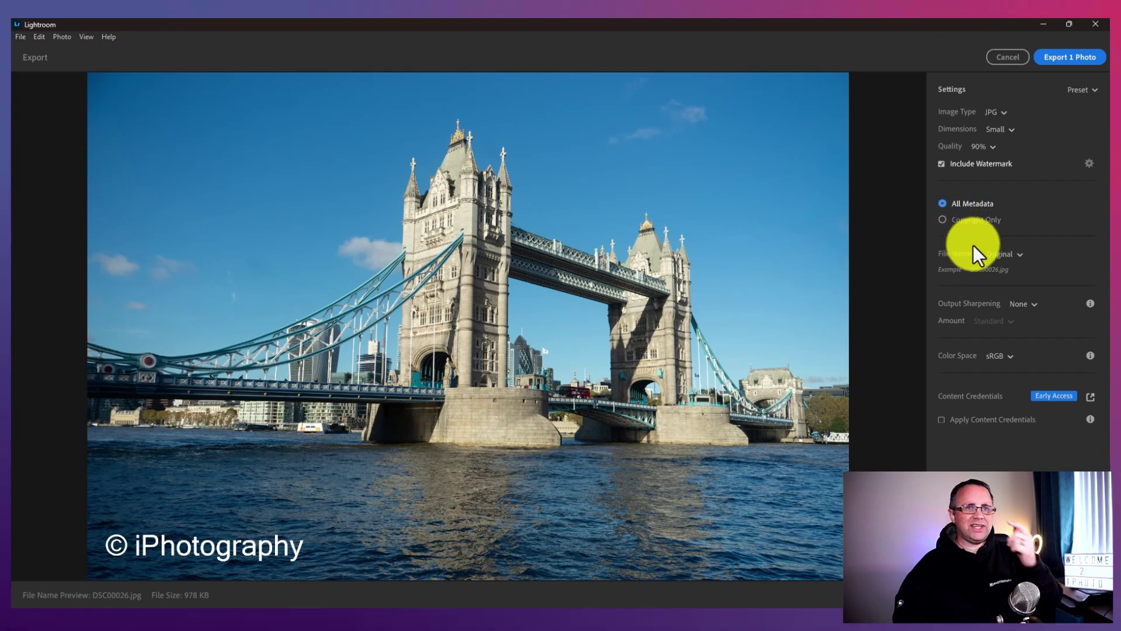
Step: Keep Output Sharpening at None and sRGB colour space, then cancel the export
click(1029, 303)
click(1031, 303)
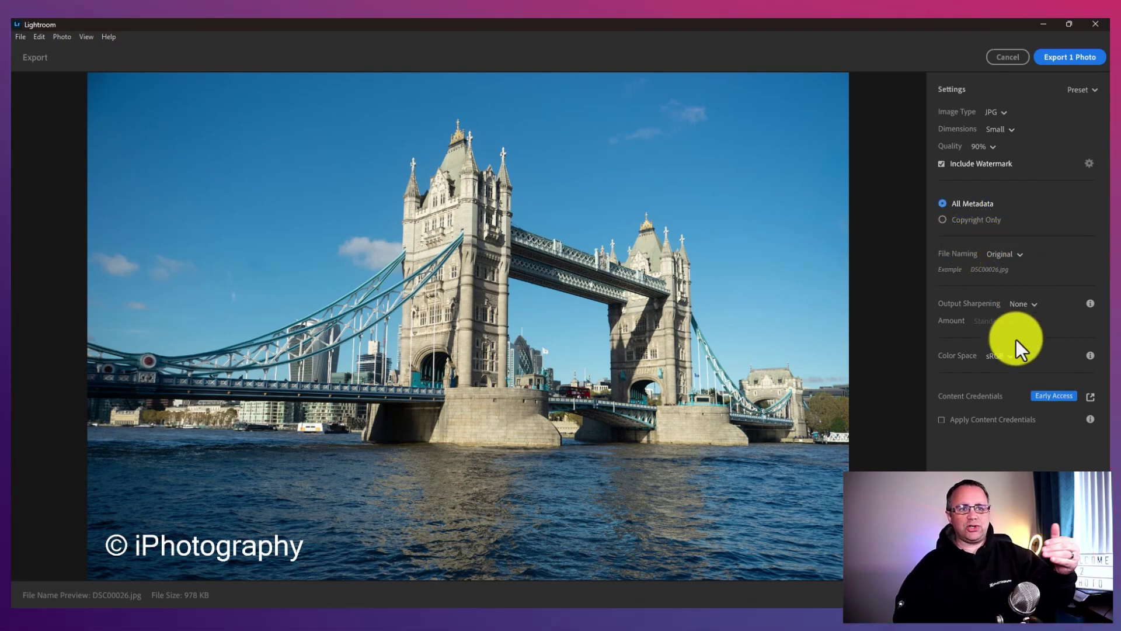
click(1011, 357)
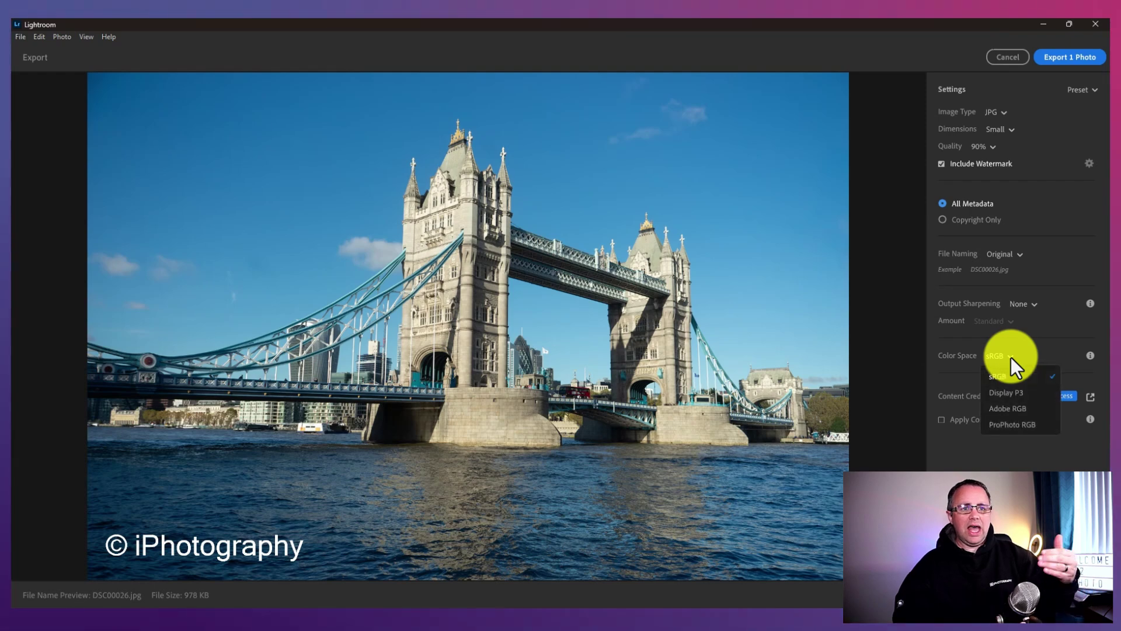
click(1011, 356)
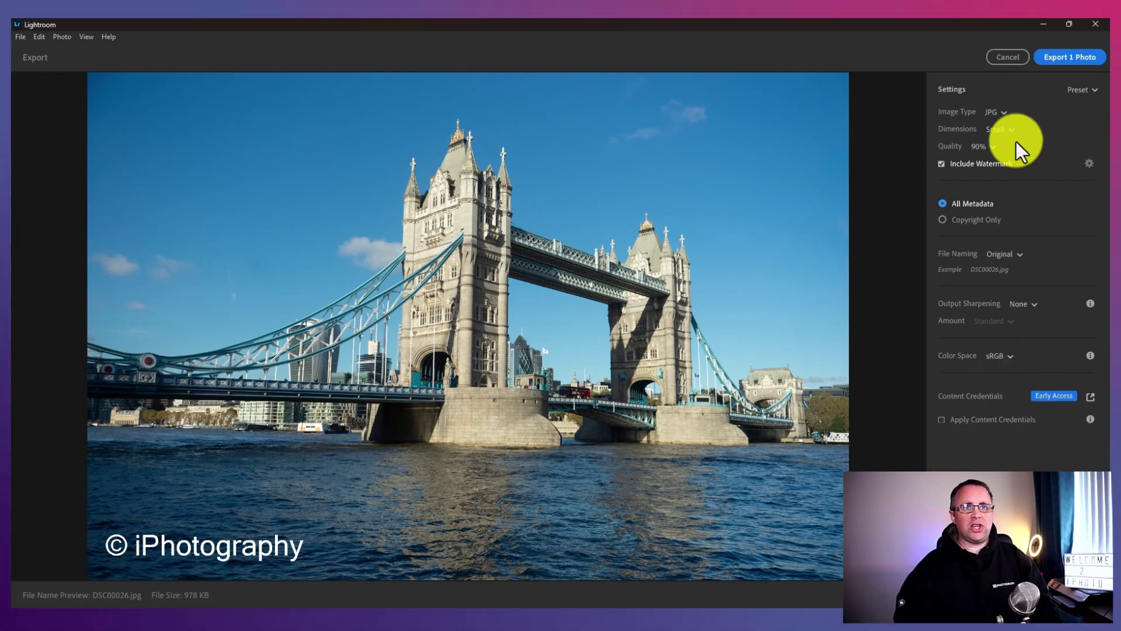
click(1016, 58)
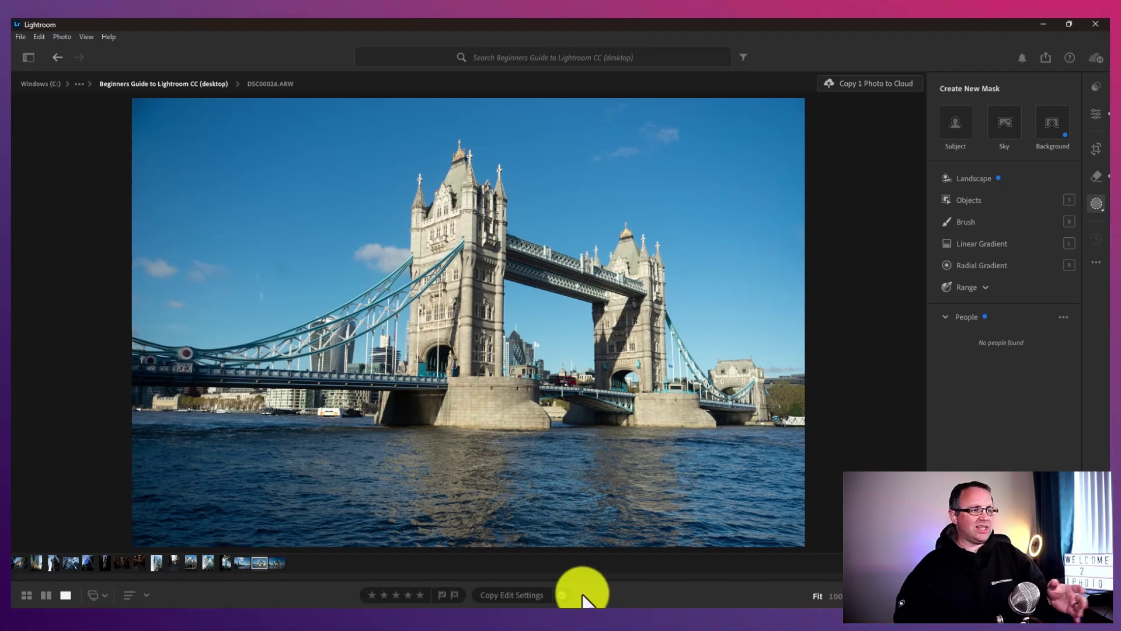
Step: Rate the photo three stars then clear it, enlarge the filmstrip, and switch to grid then Compare view
key(3)
key(0)
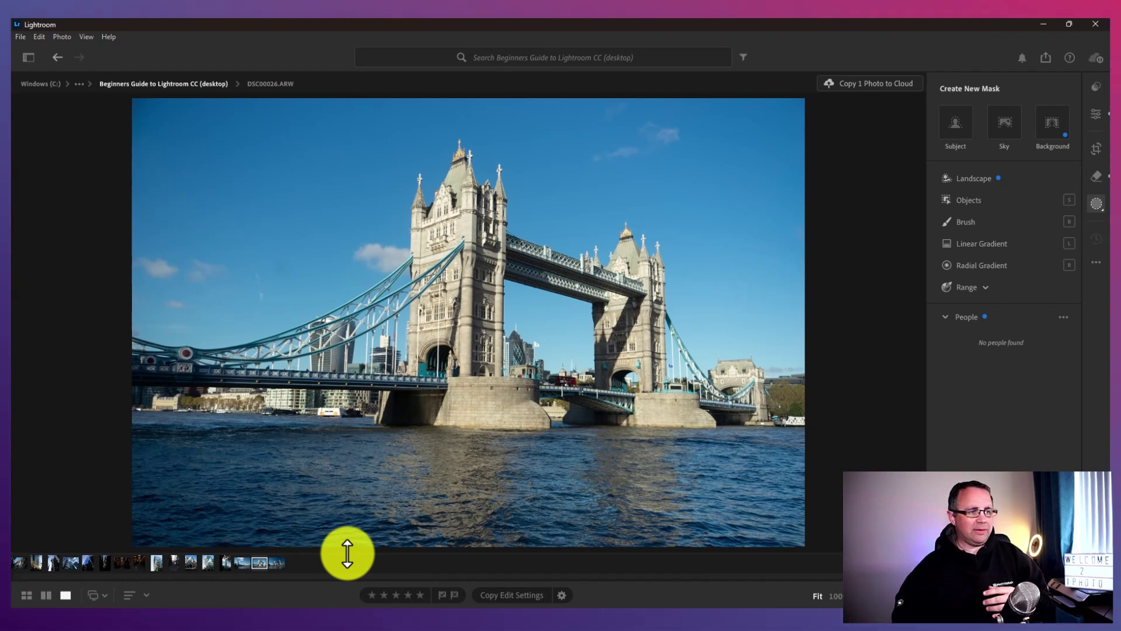
drag(348, 553, 350, 515)
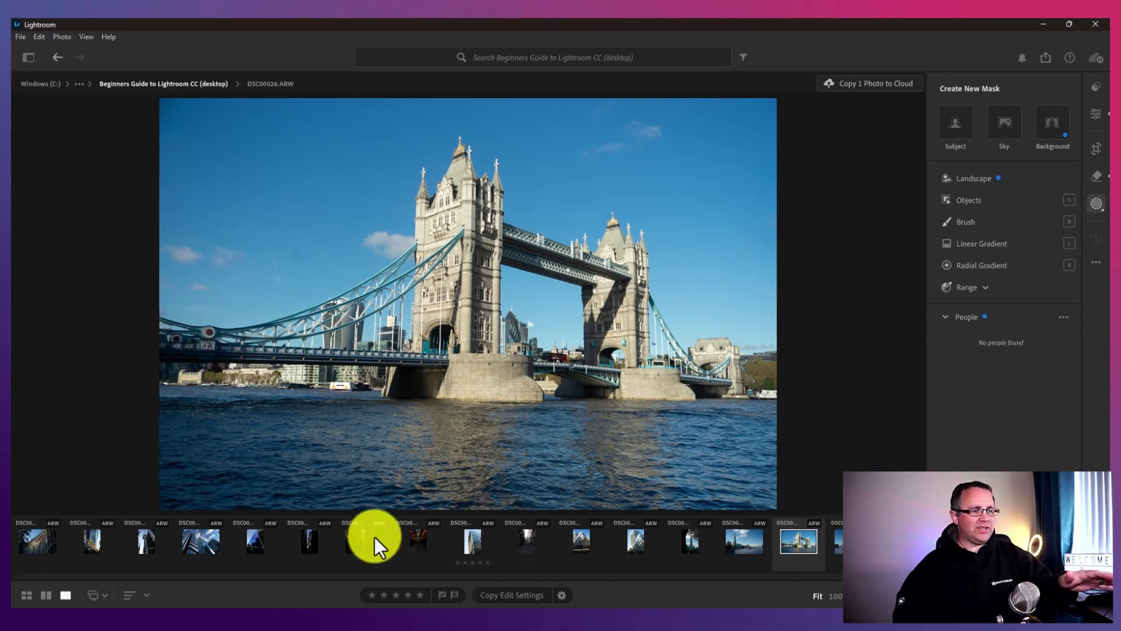
click(37, 596)
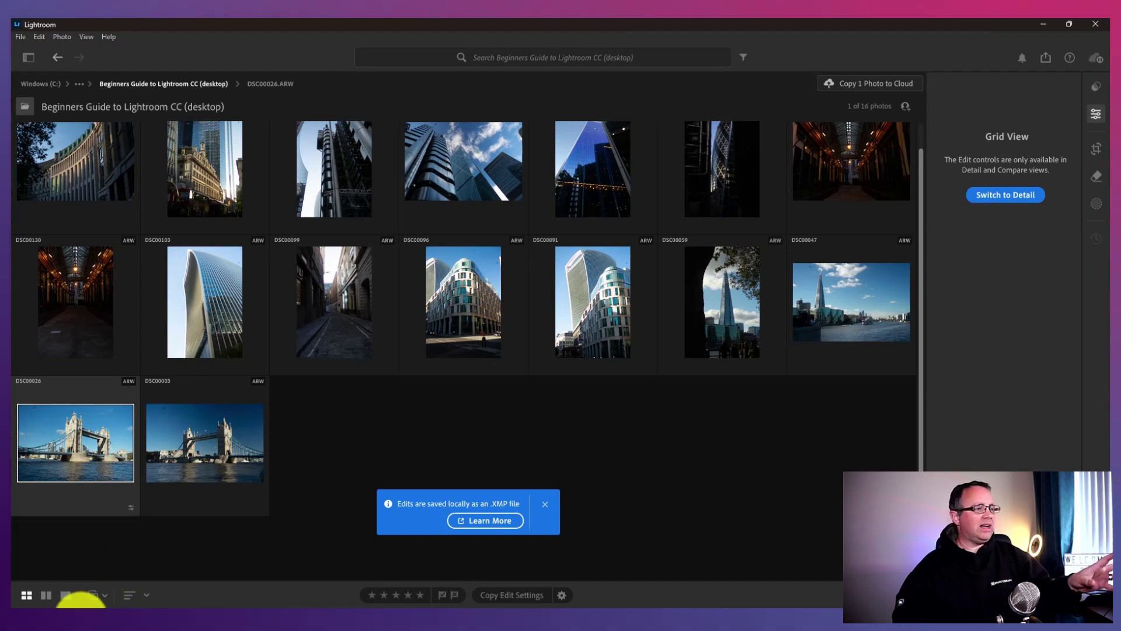
click(46, 596)
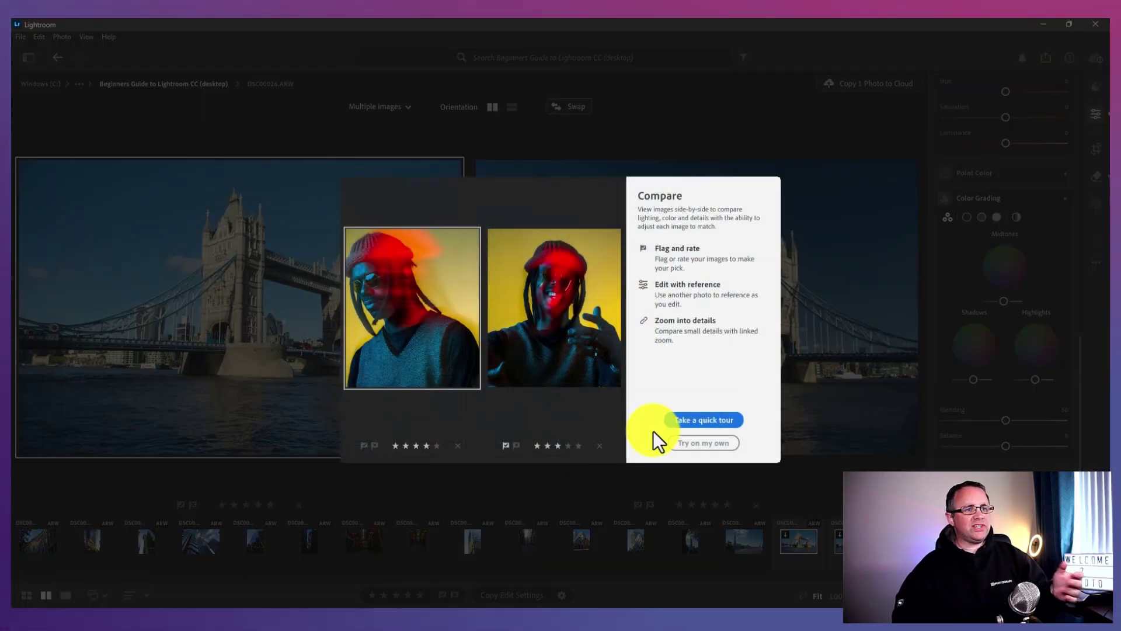
Step: Dismiss the Compare introduction and XMP notice, then return to the single-photo Detail view of DSC00026
click(689, 443)
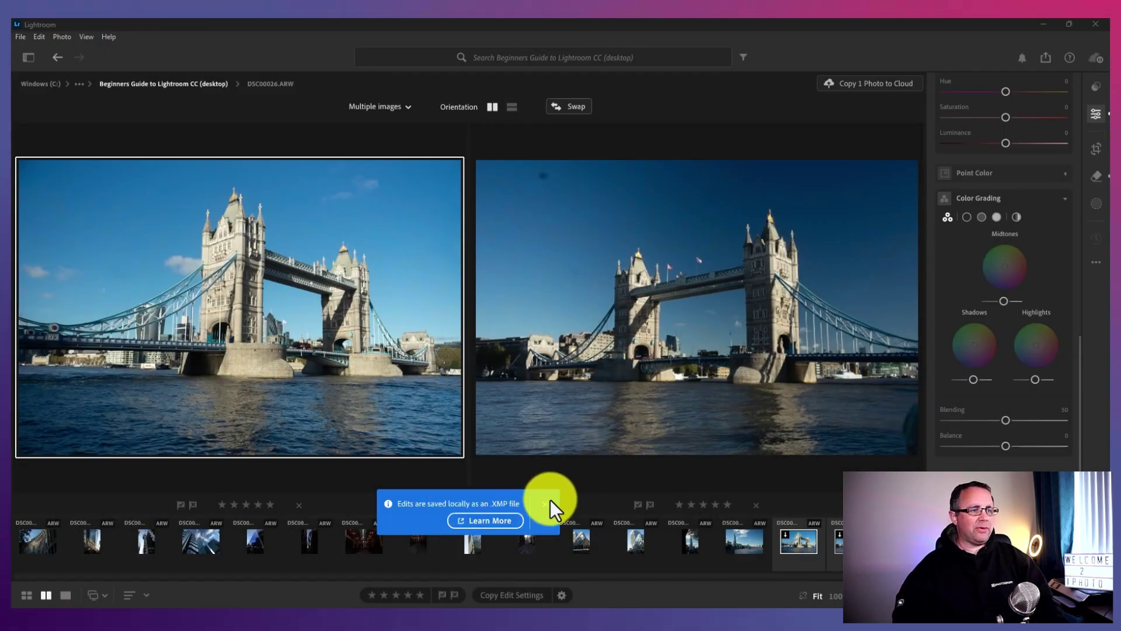
click(547, 502)
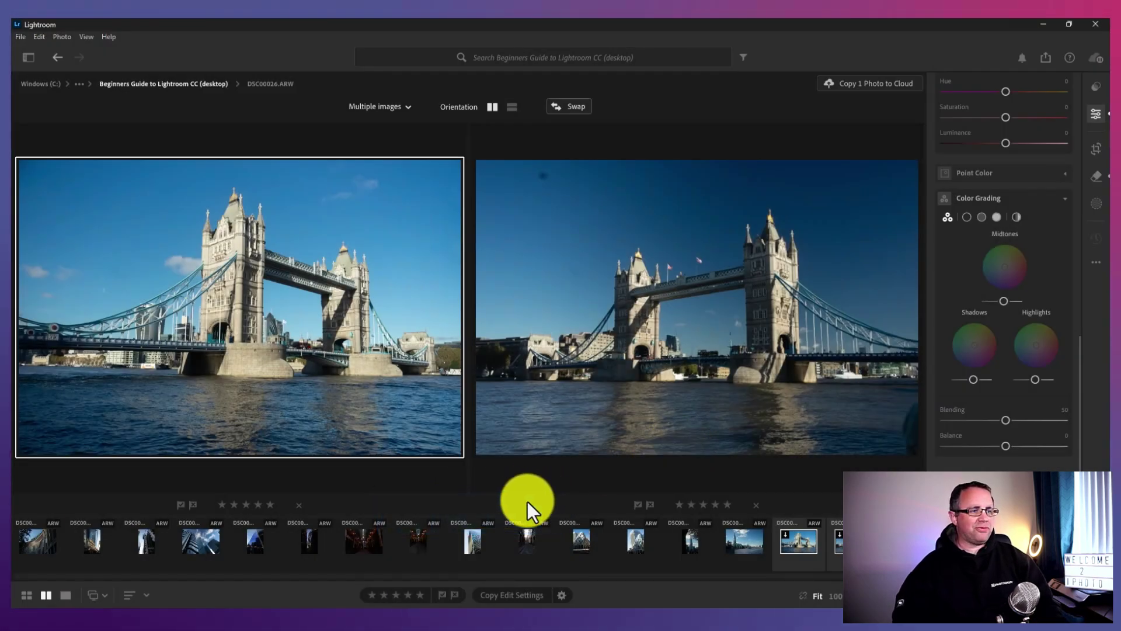
click(65, 594)
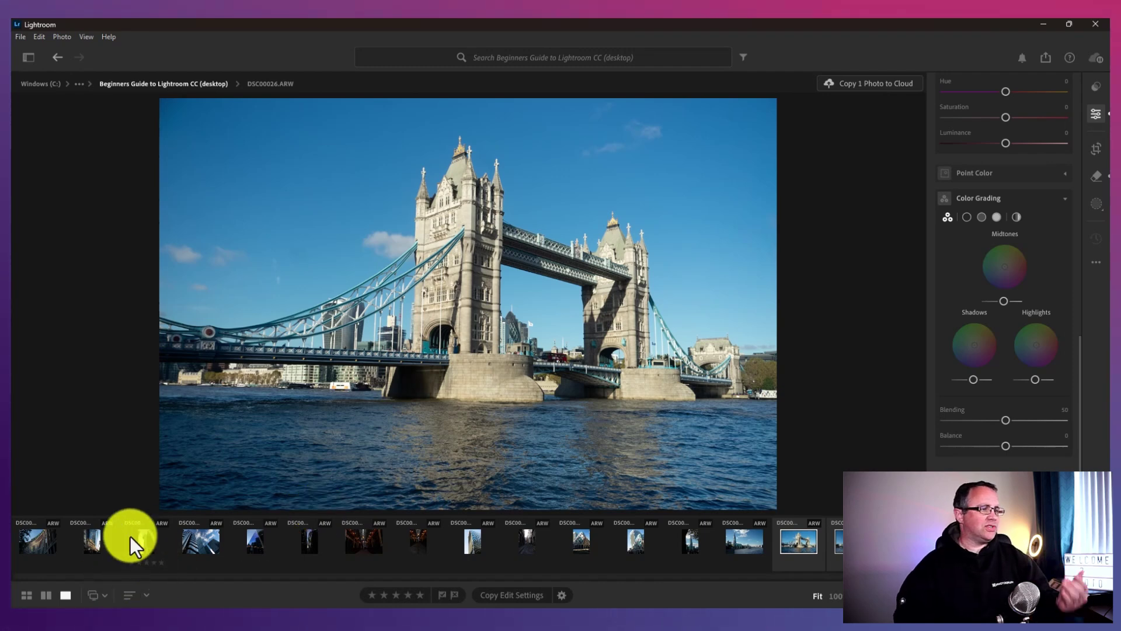
Step: Rate the first three filmstrip photos five, four and four stars, dismissing the XMP notice
click(39, 542)
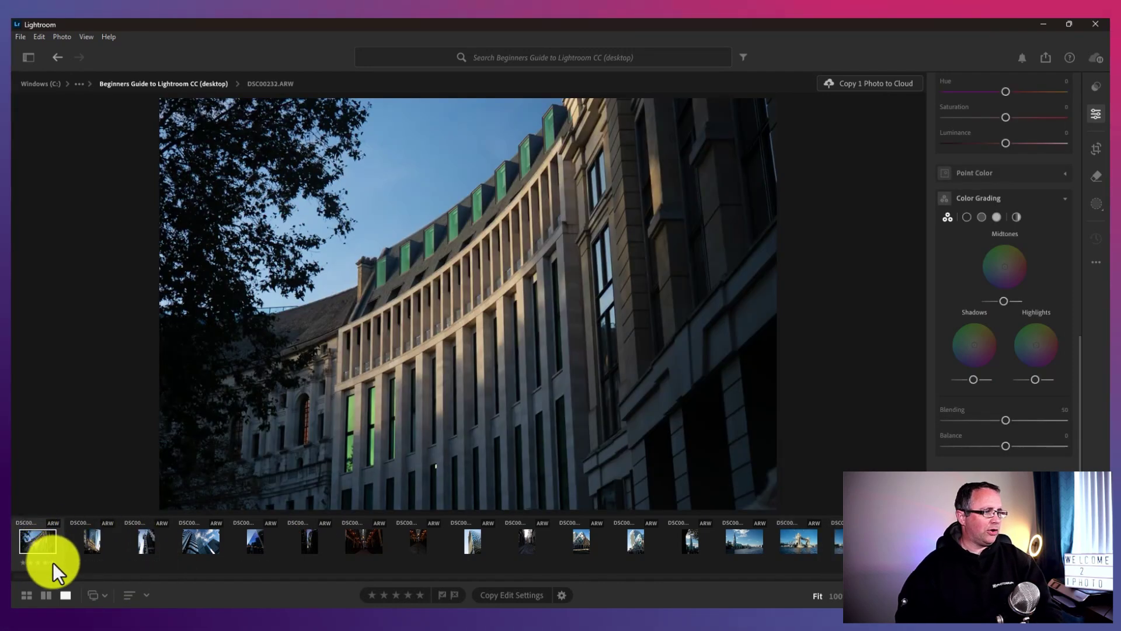
click(52, 563)
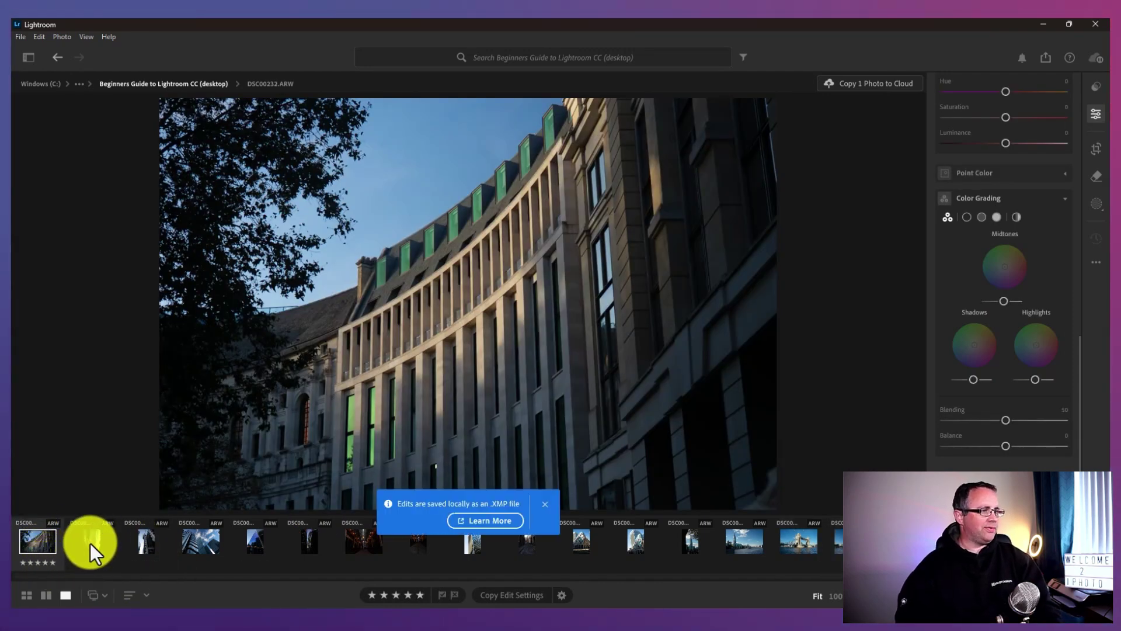
click(90, 543)
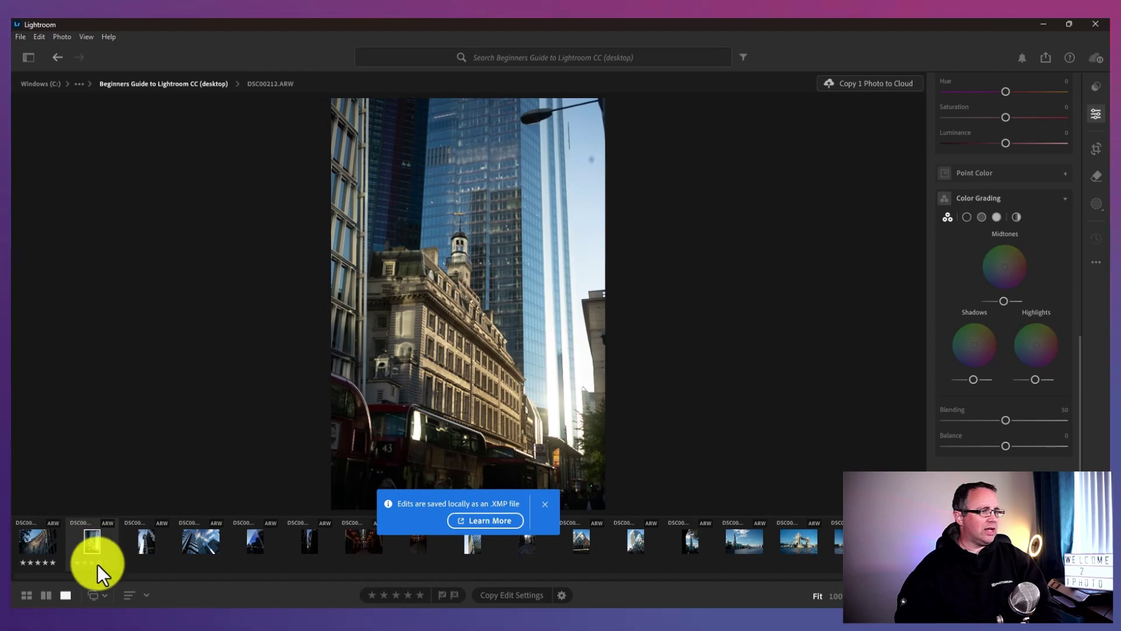
click(97, 564)
click(151, 545)
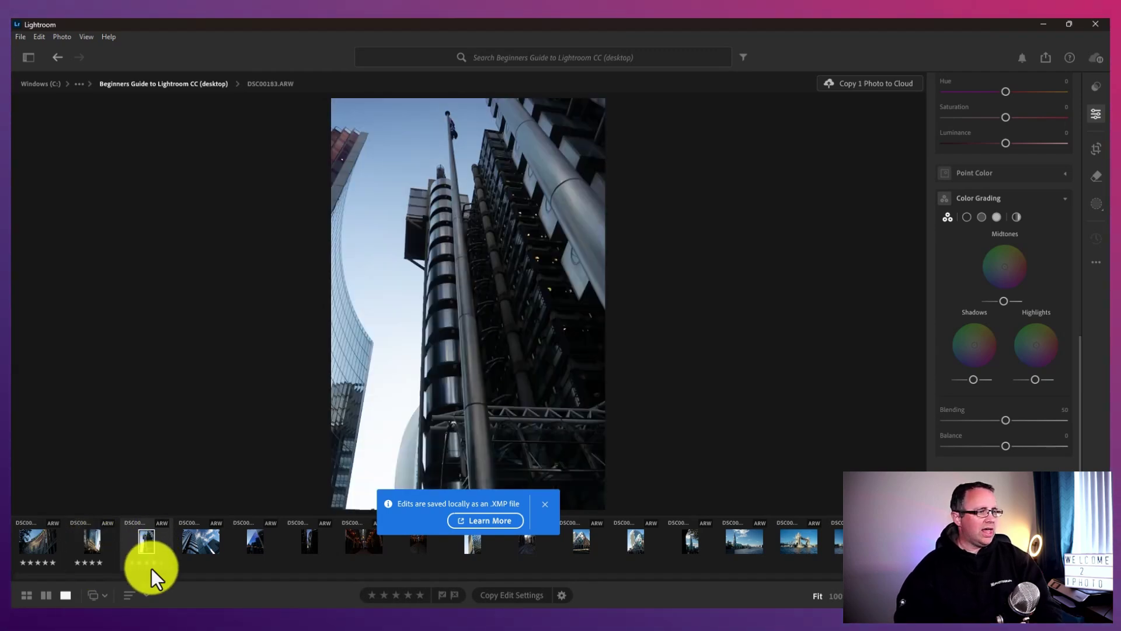
click(154, 563)
click(213, 563)
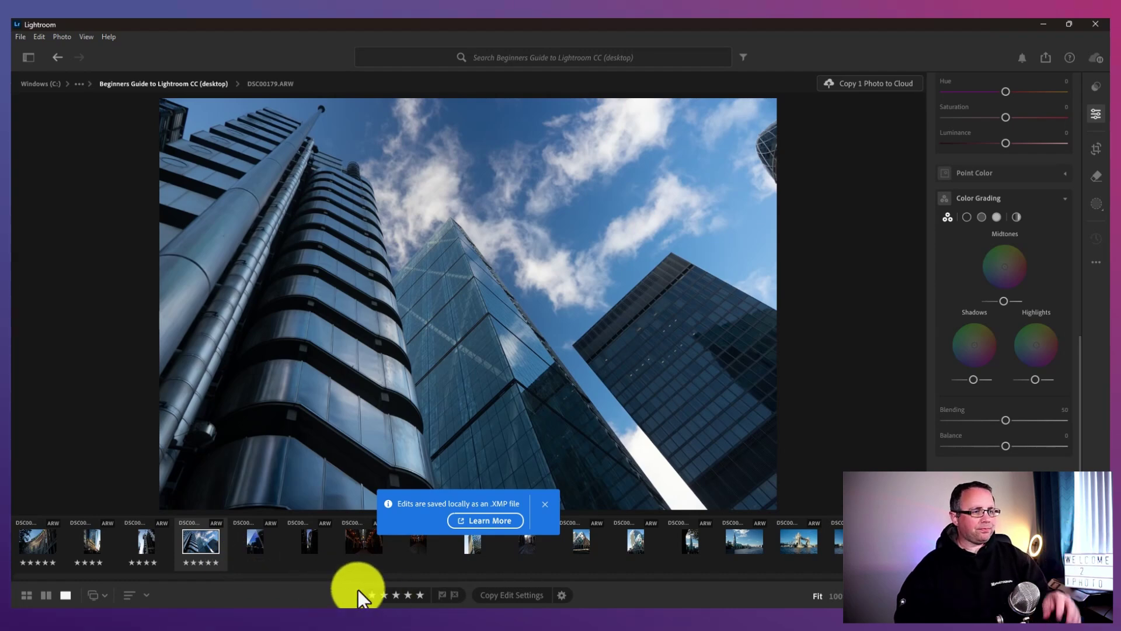
click(543, 505)
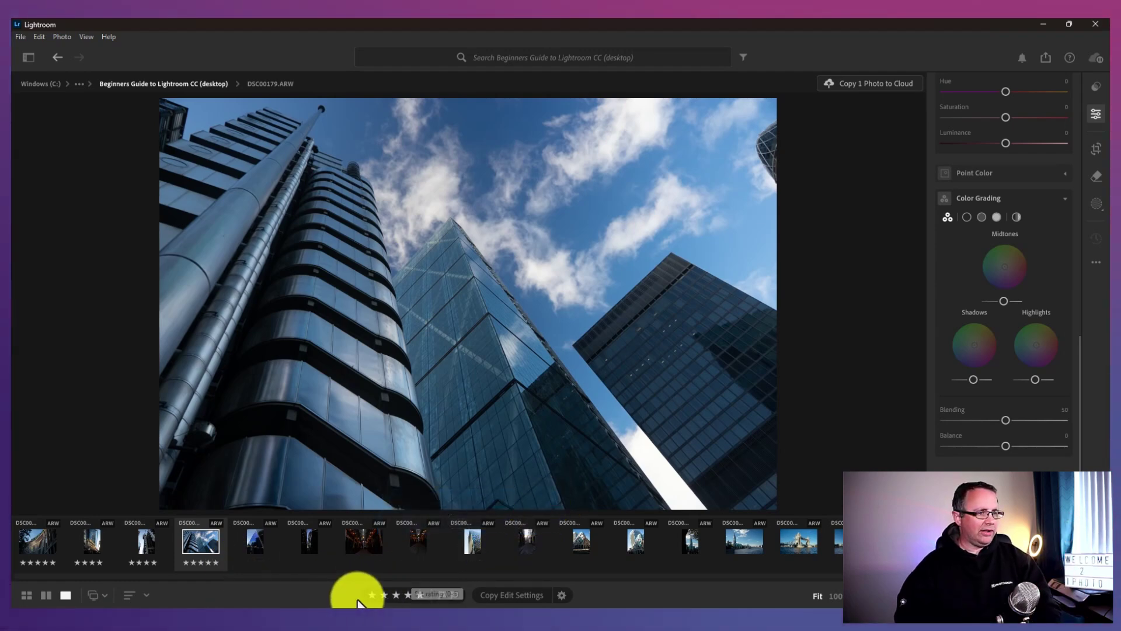
Step: Give the blue glass skyscraper DSC00167 five stars, then browse DSC00151 and DSC00103 back to arcade DSC00130
click(255, 562)
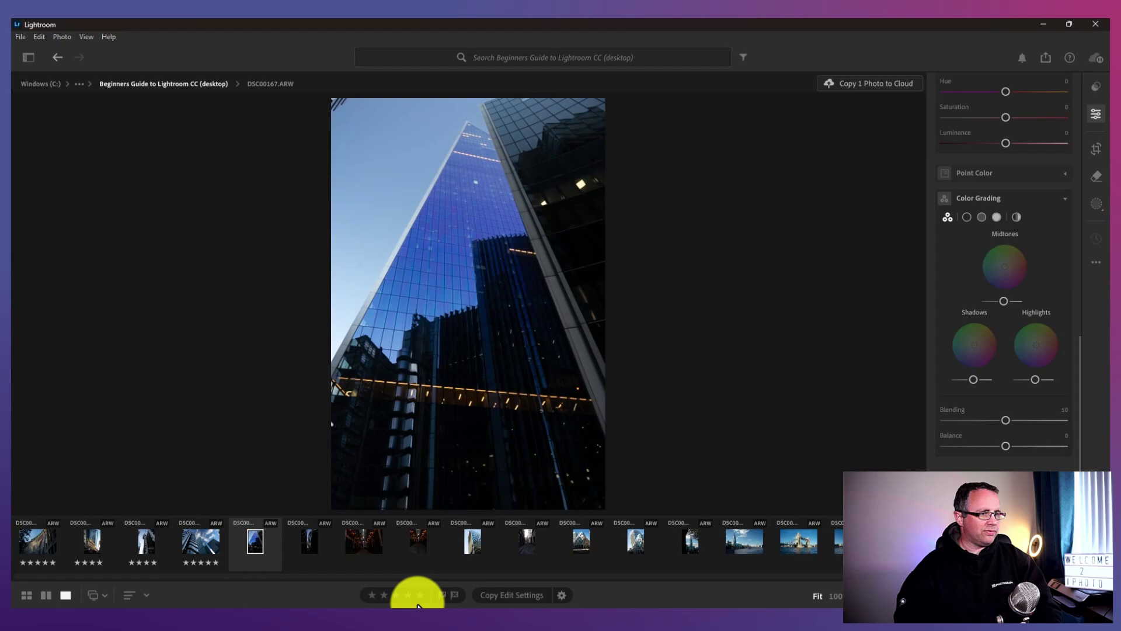
click(420, 594)
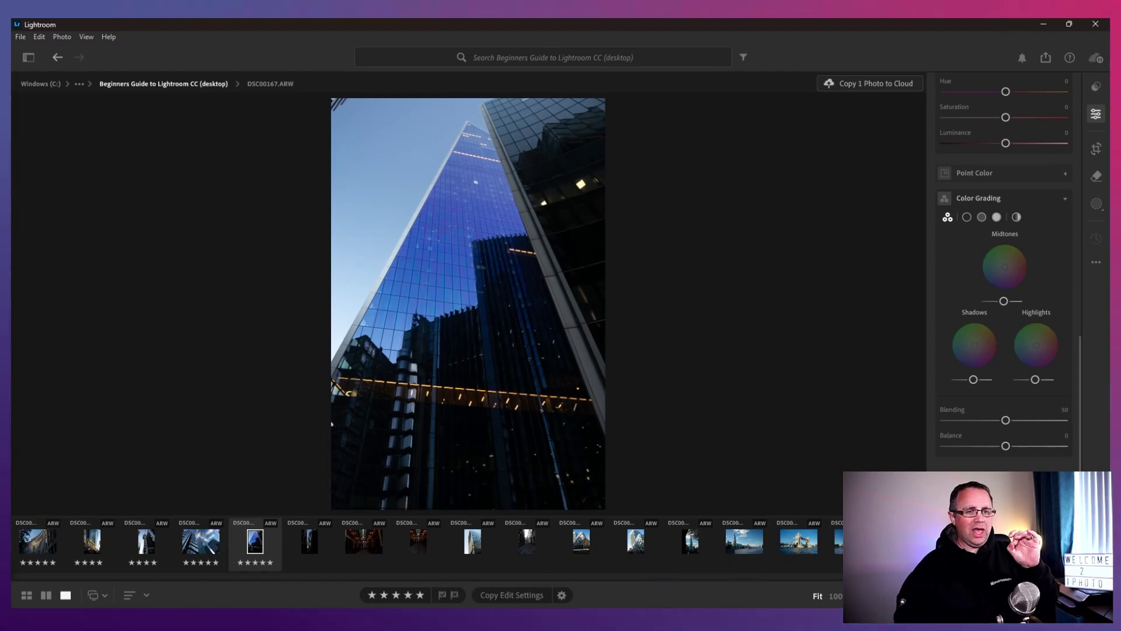
click(310, 543)
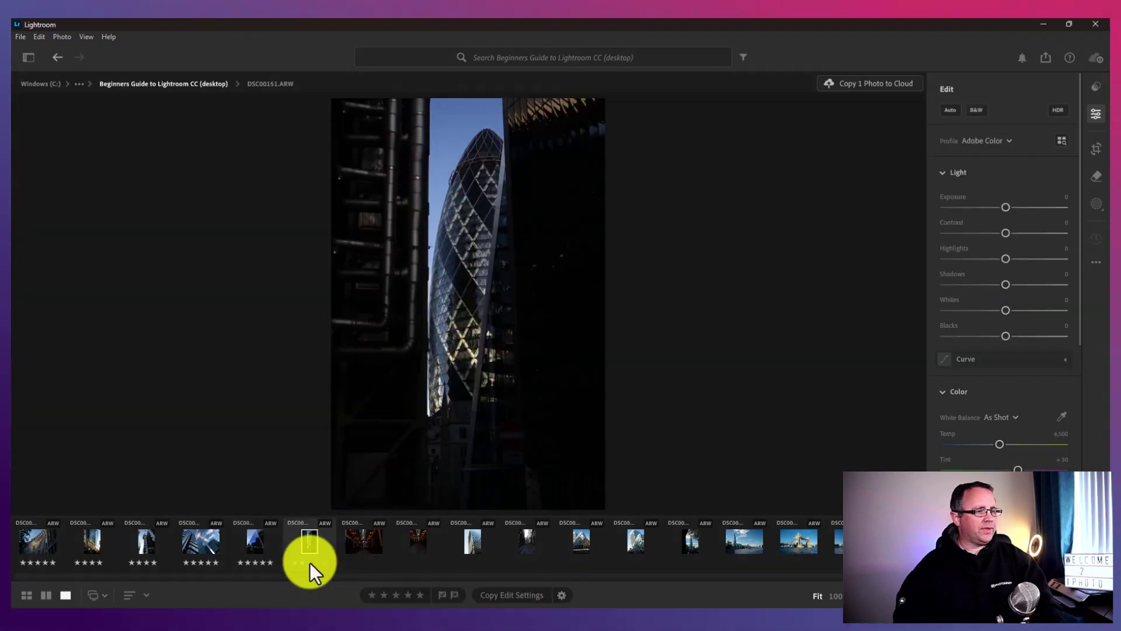
click(474, 560)
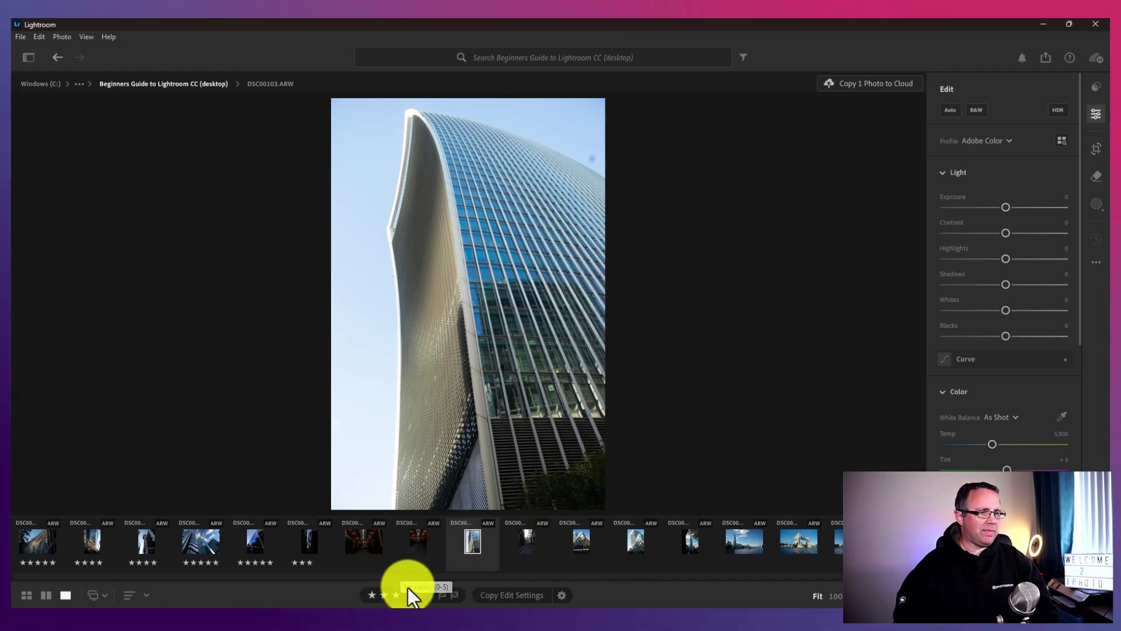
key(Left)
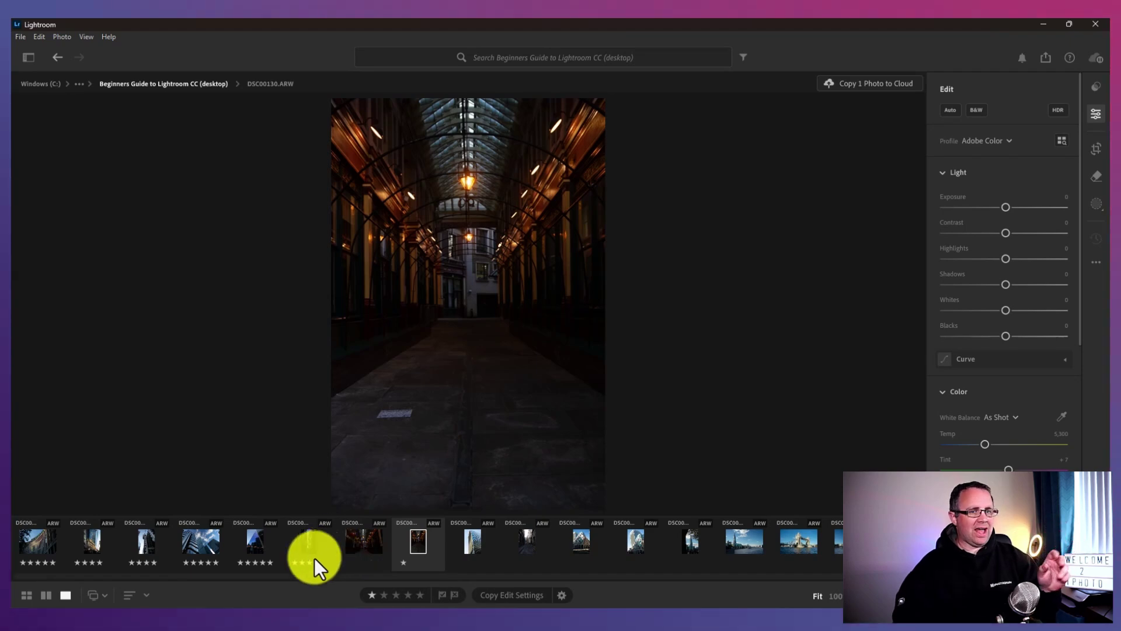
Step: Sort the filmstrip by Star Rating and reverse the order
click(146, 596)
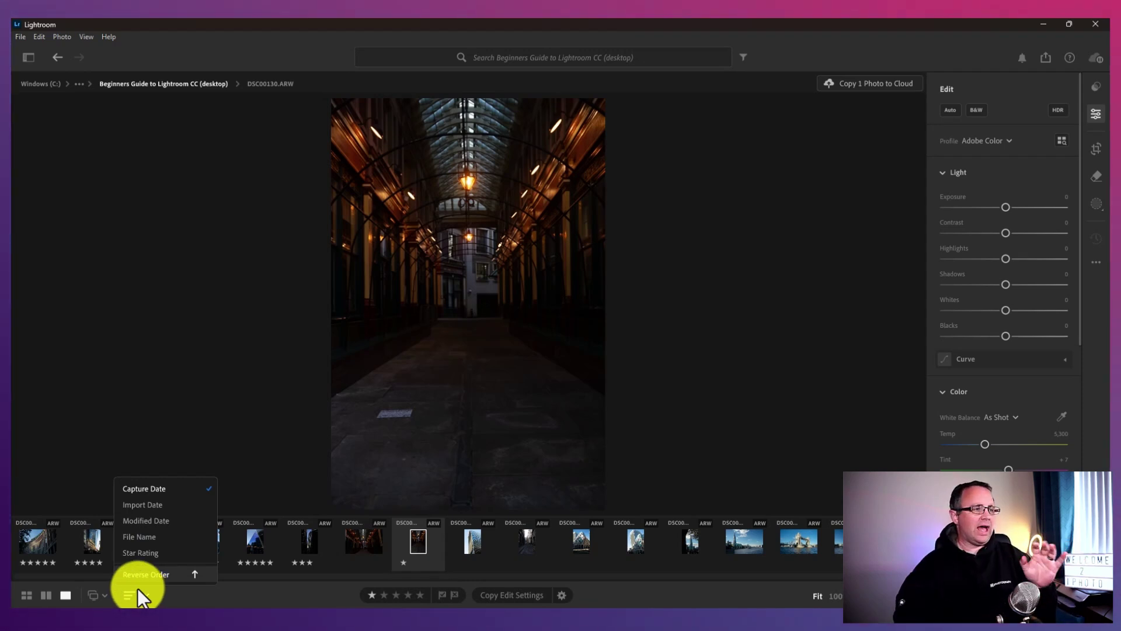
click(157, 552)
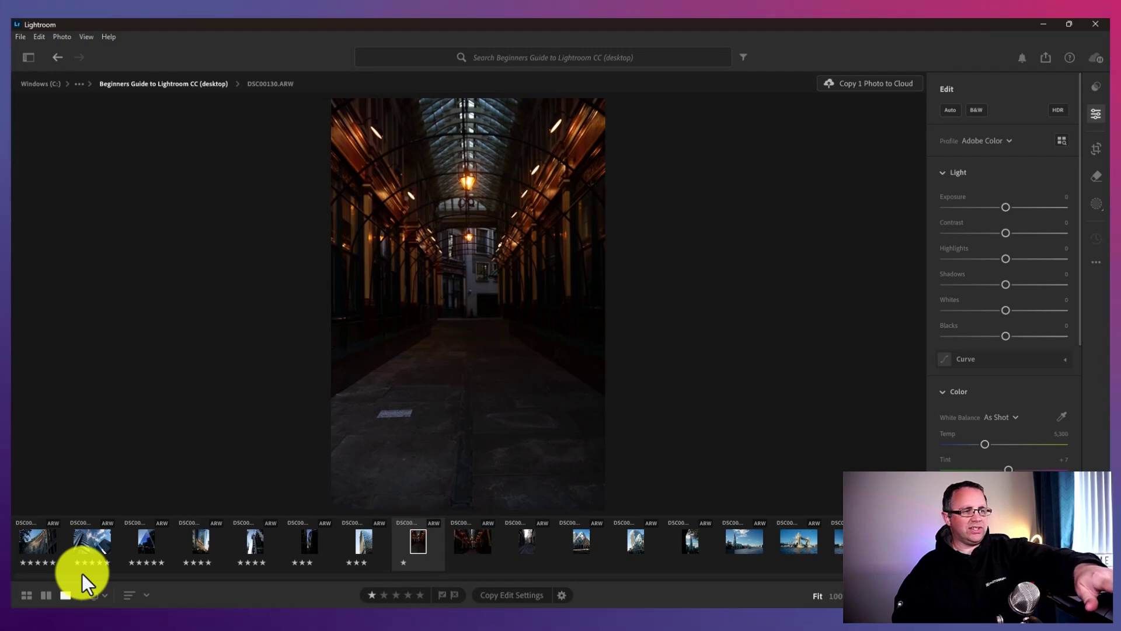
click(142, 591)
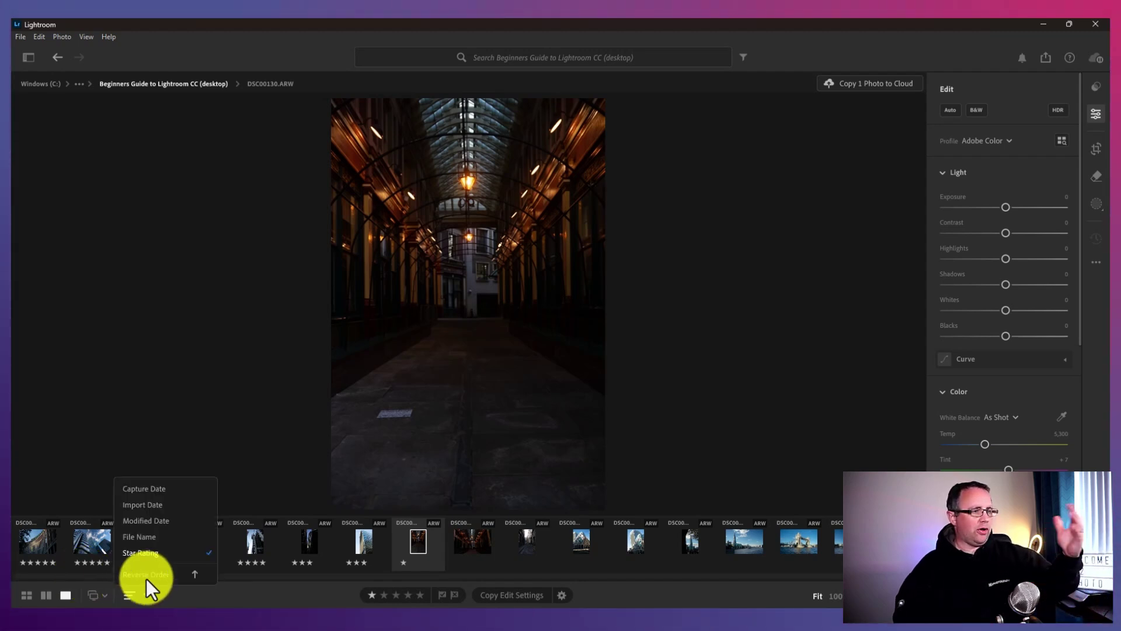
click(146, 574)
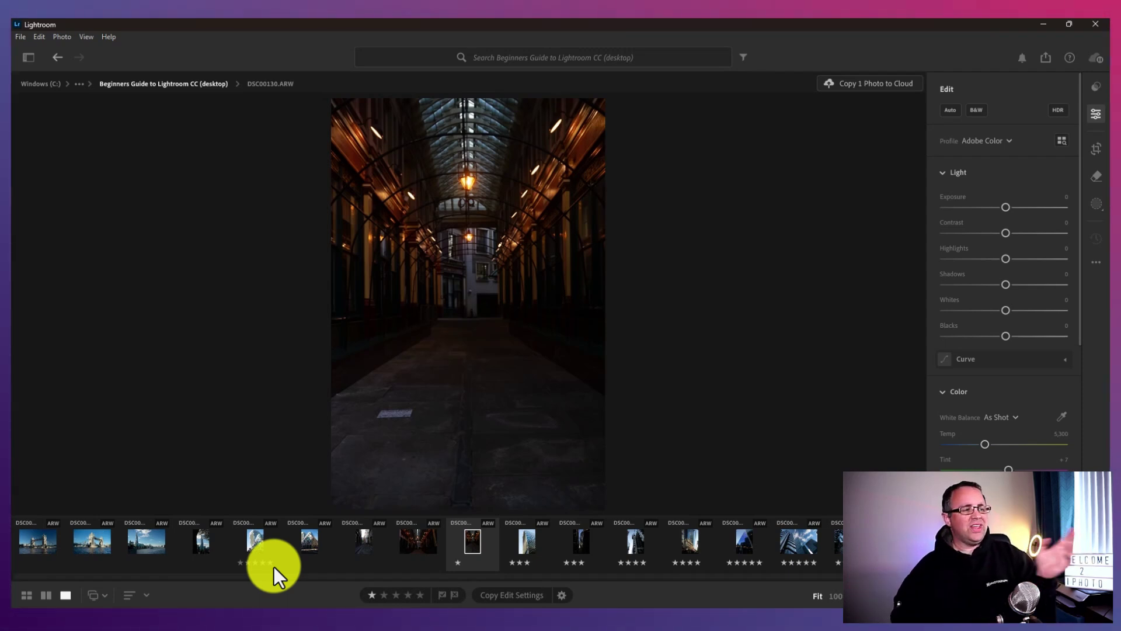
Step: Switch the filmstrip sort back to Capture Date and close the sorting options
click(146, 594)
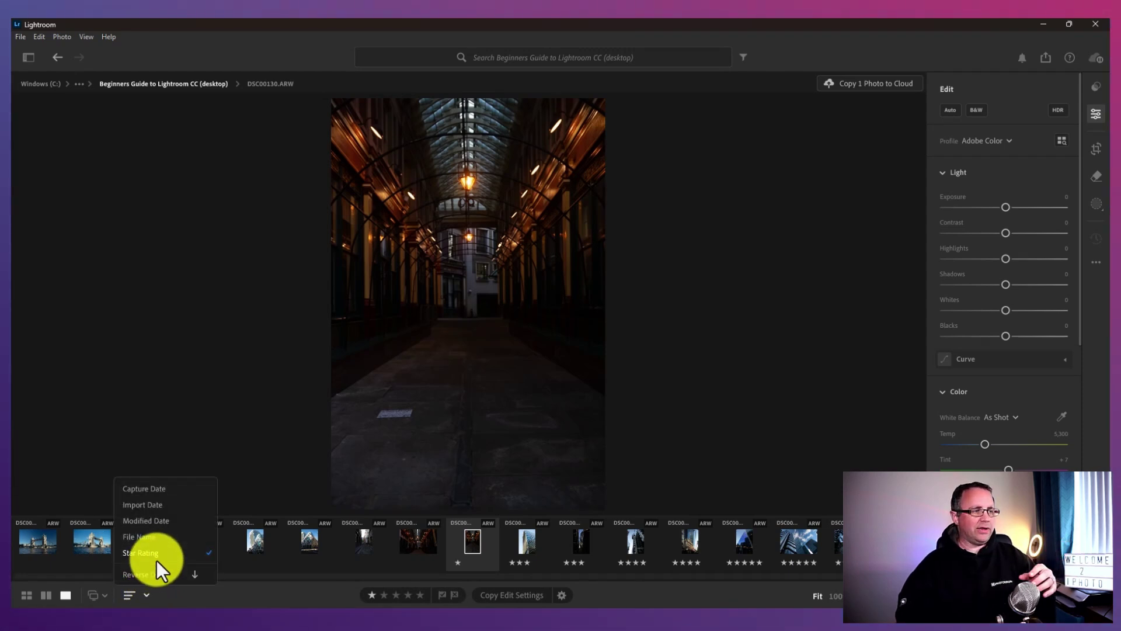
click(162, 489)
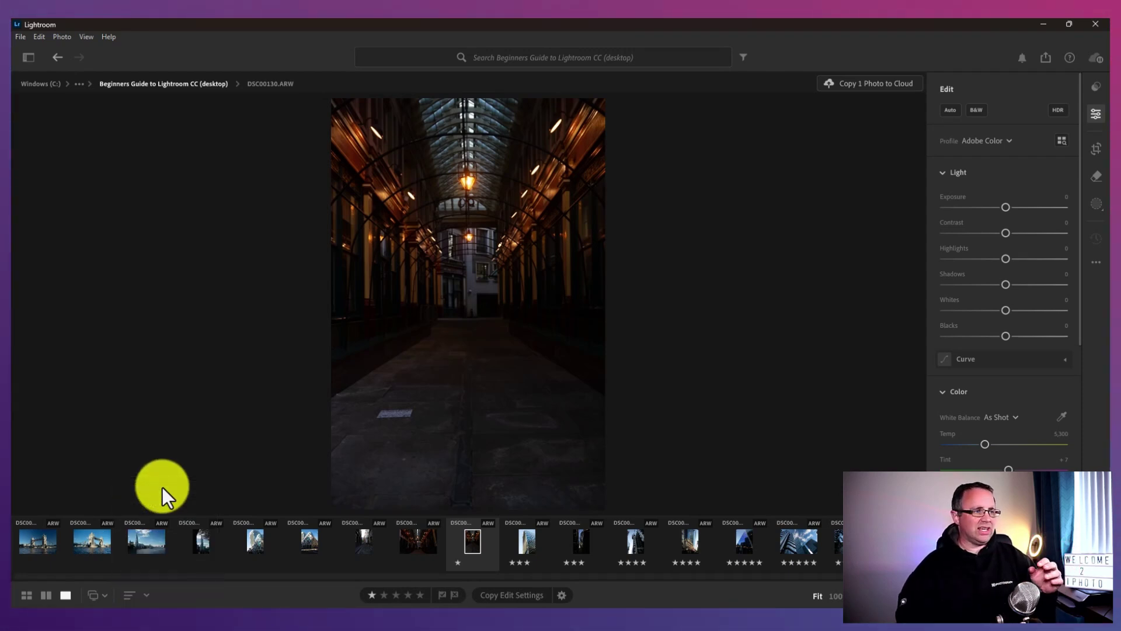
click(139, 590)
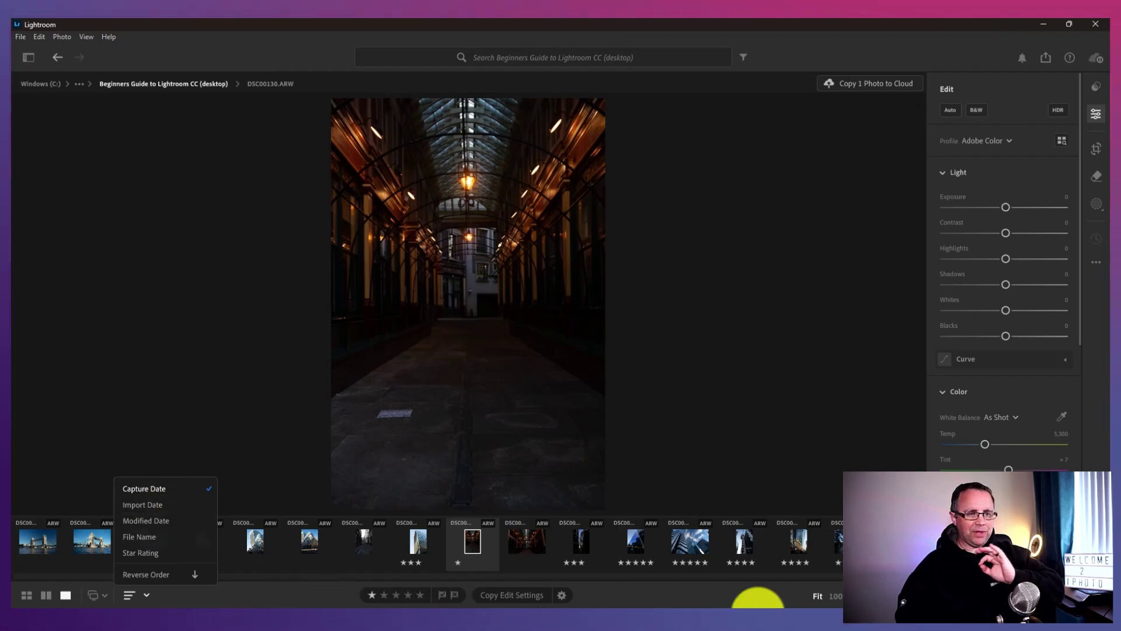
click(756, 599)
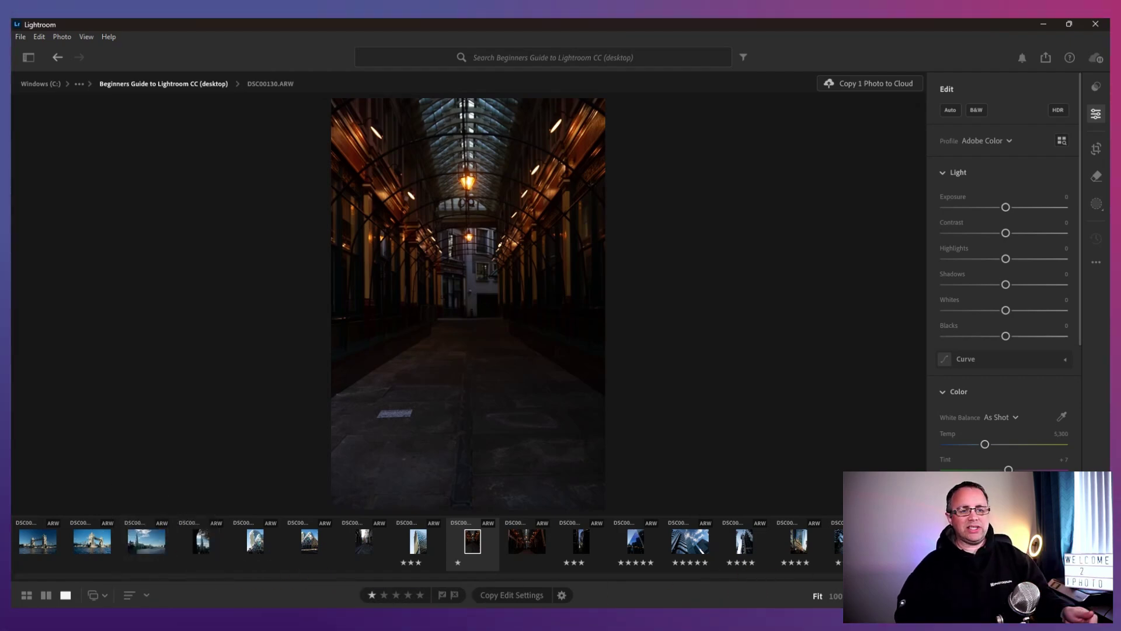
Step: Open the wide arcade photo DSC00134, toggle the original view, and dismiss the show-original tip
key(slash)
key(slash)
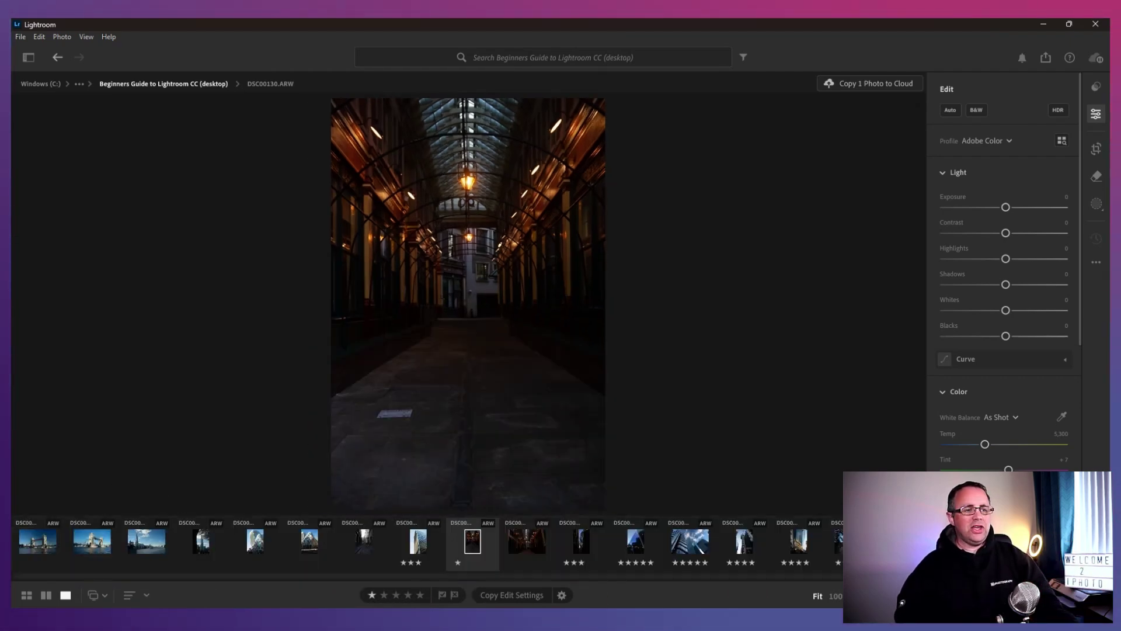
click(525, 543)
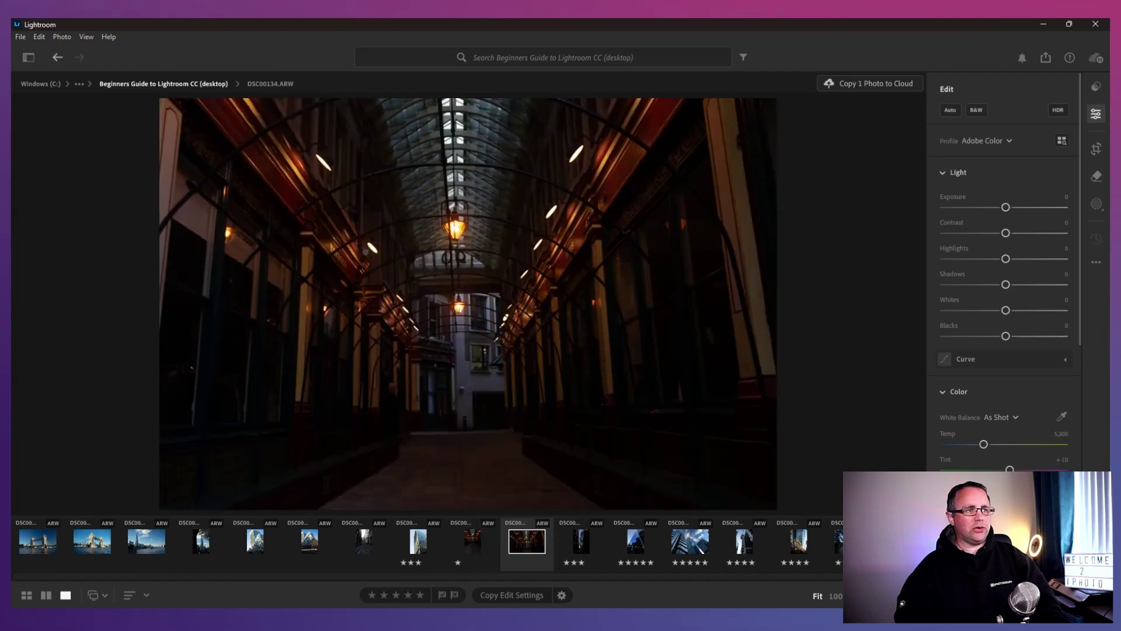
key(backslash)
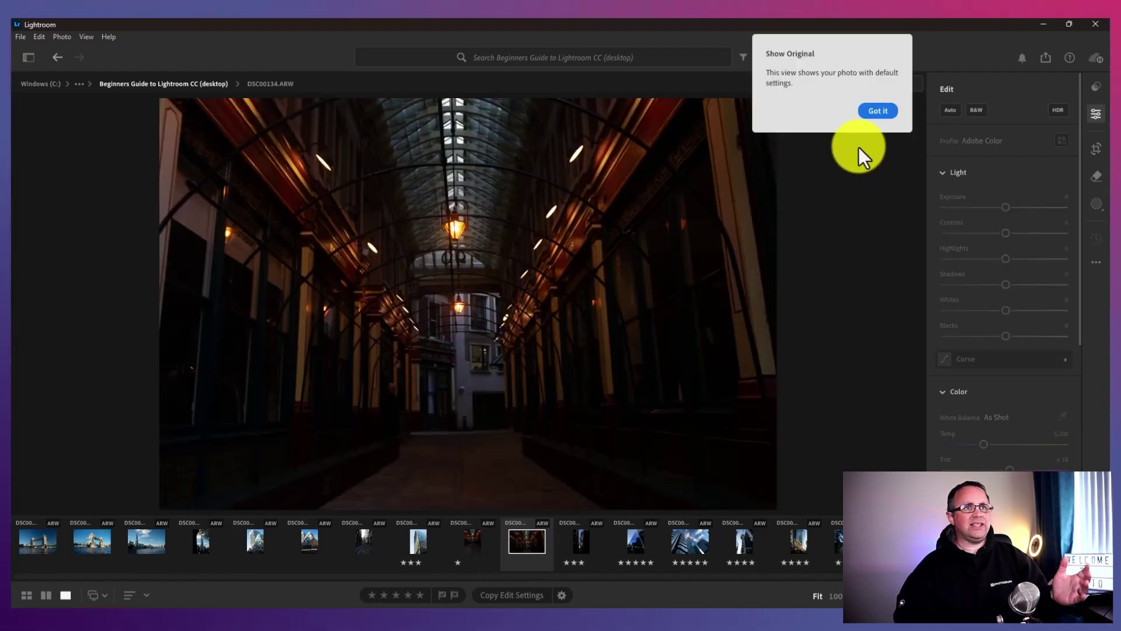
click(882, 112)
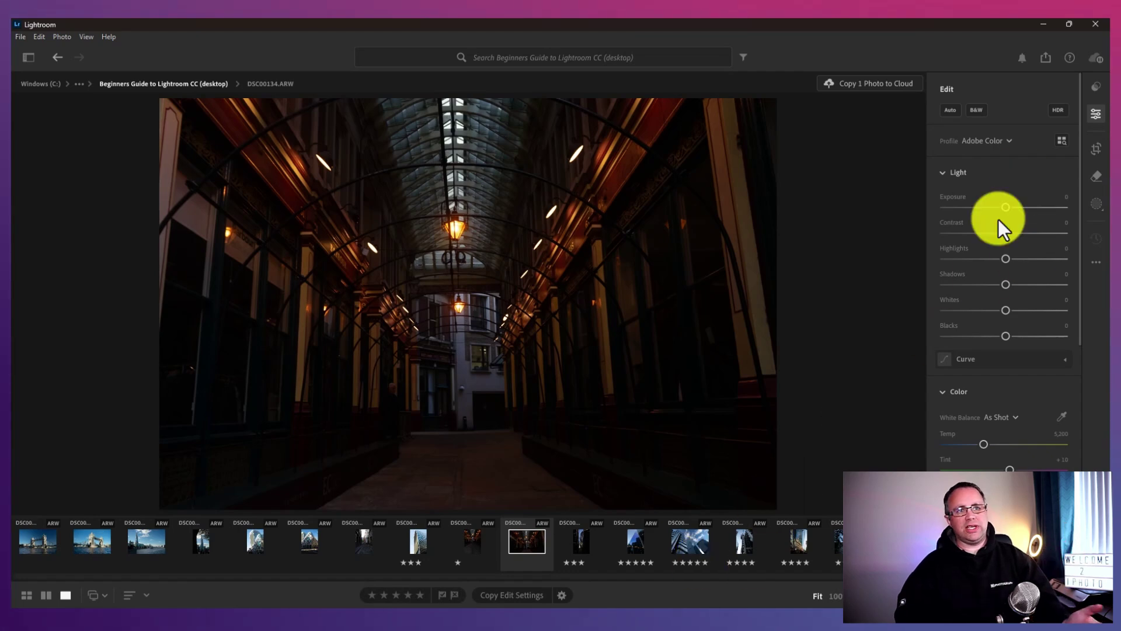
Step: Raise the arcade photo's Exposure to +1.87 and flick between before and after views
drag(1005, 206, 1029, 204)
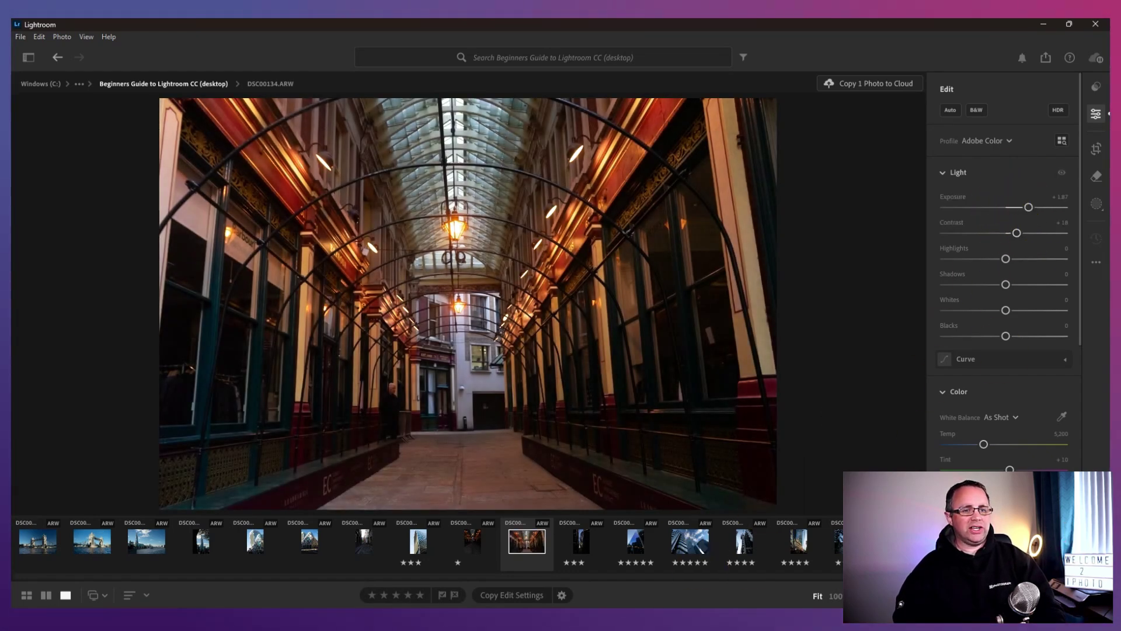
key(backslash)
key(backslash)
key(backslash)
key(backslash)
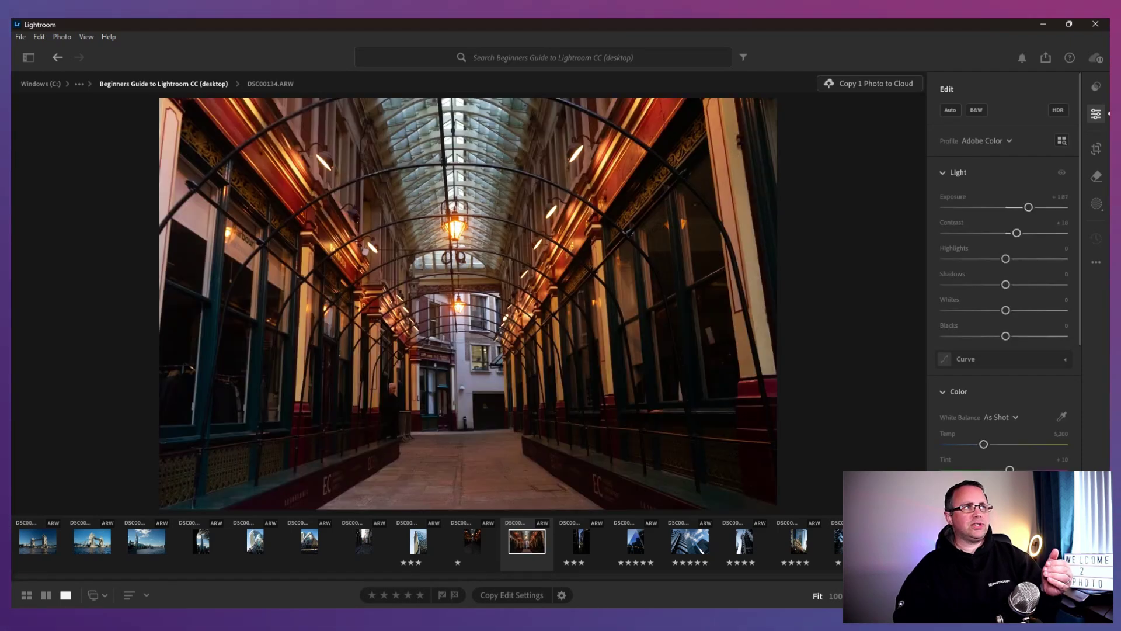
key(backslash)
key(backslash)
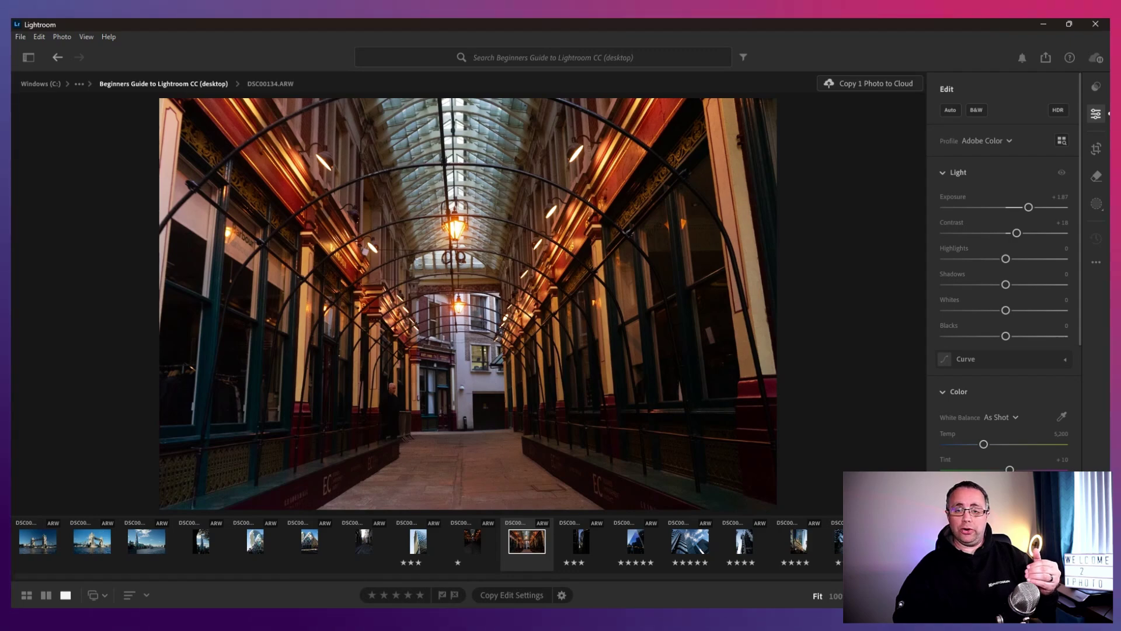
key(backslash)
key(backslash)
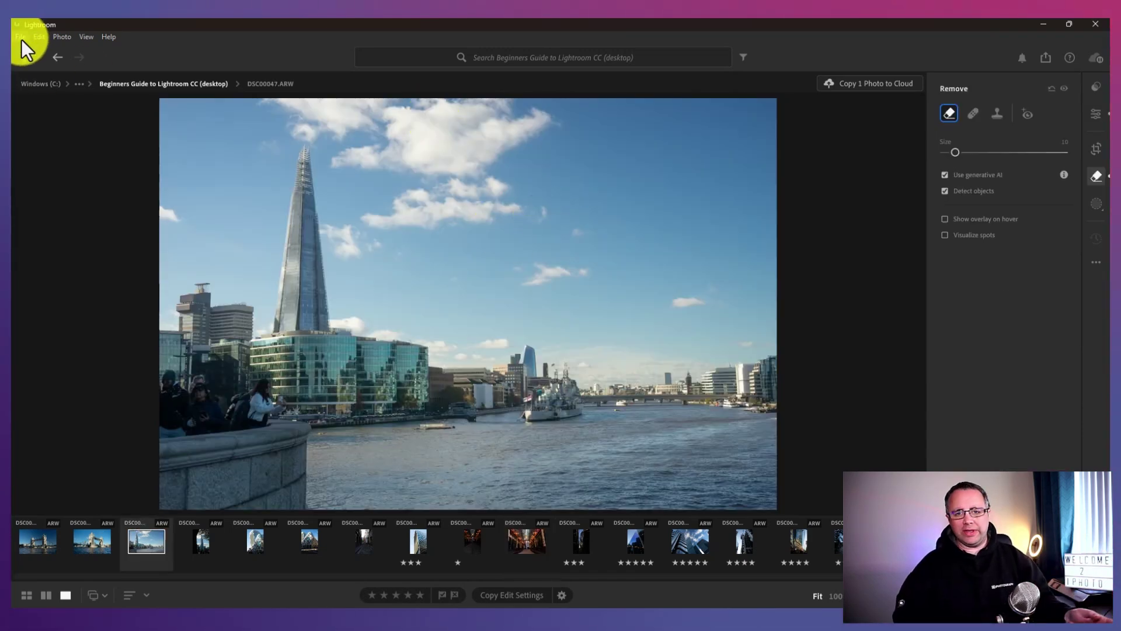
click(21, 38)
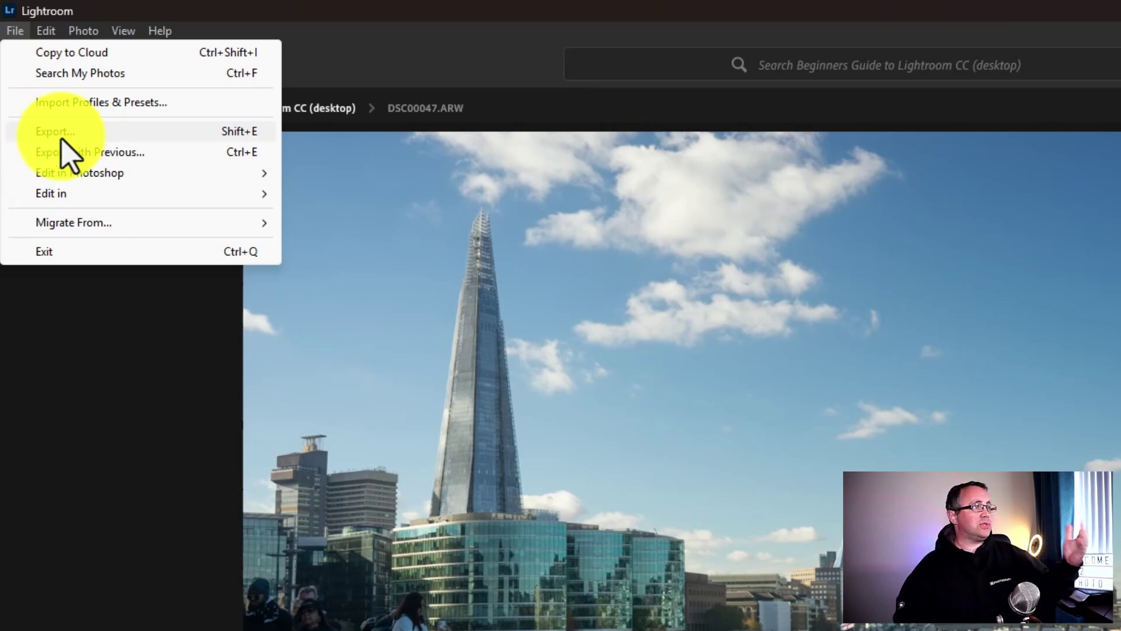
mouse_move(70, 178)
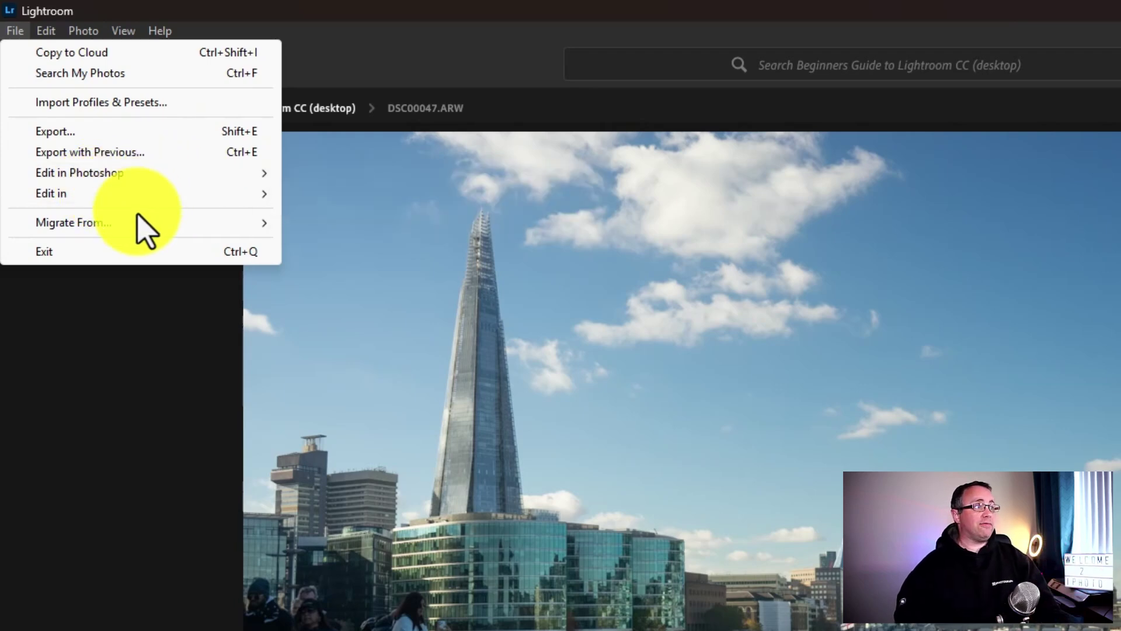
click(51, 55)
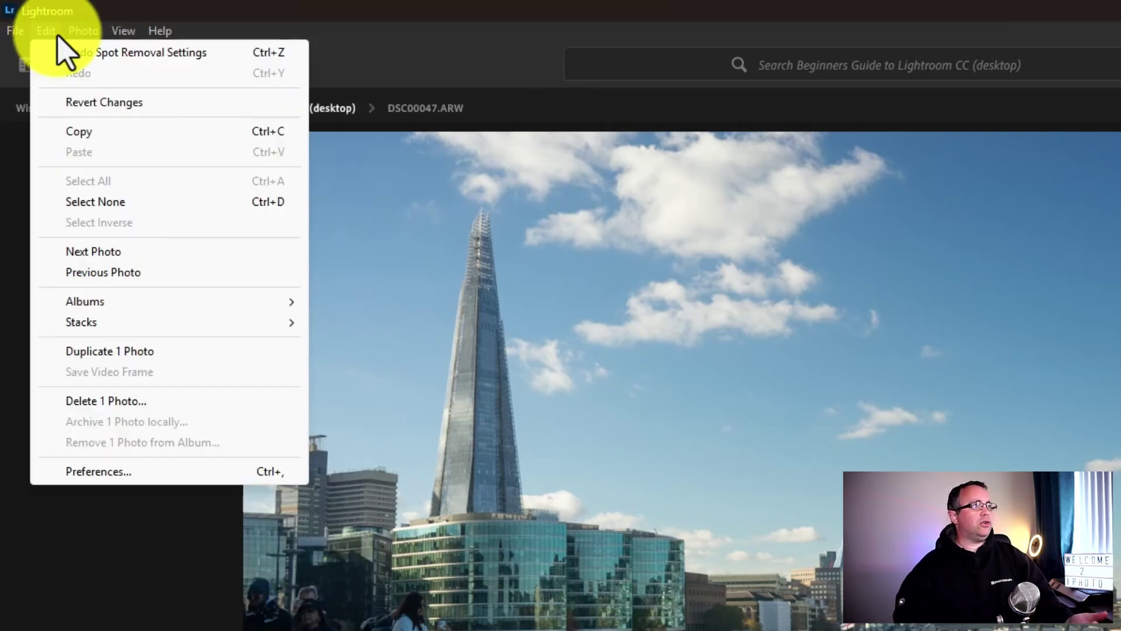
mouse_move(65, 36)
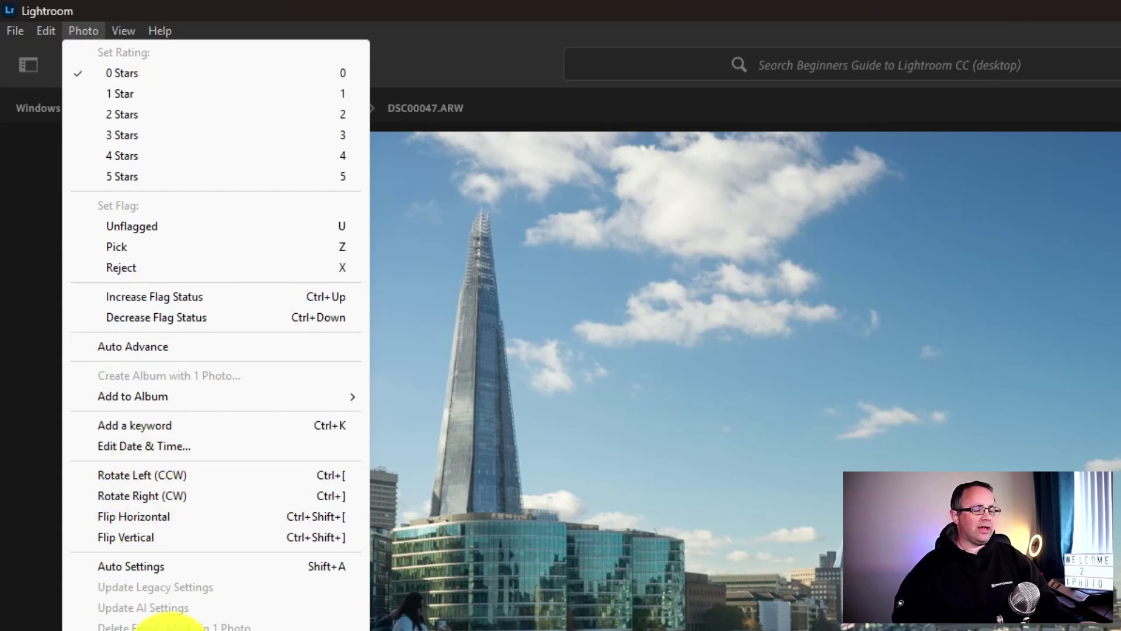
mouse_move(113, 35)
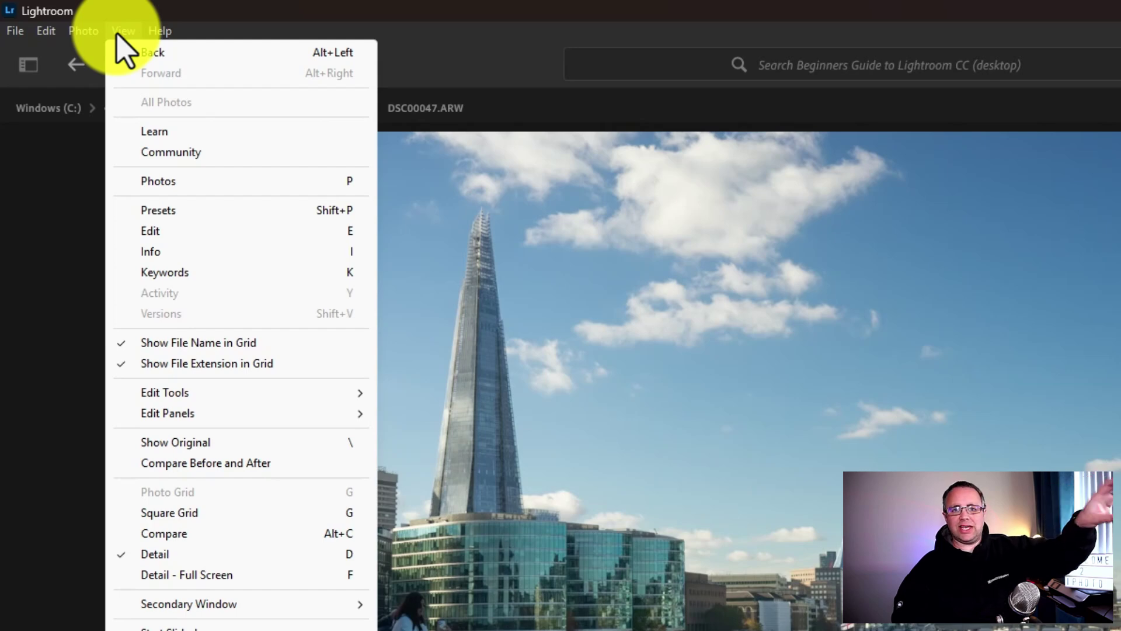
click(119, 34)
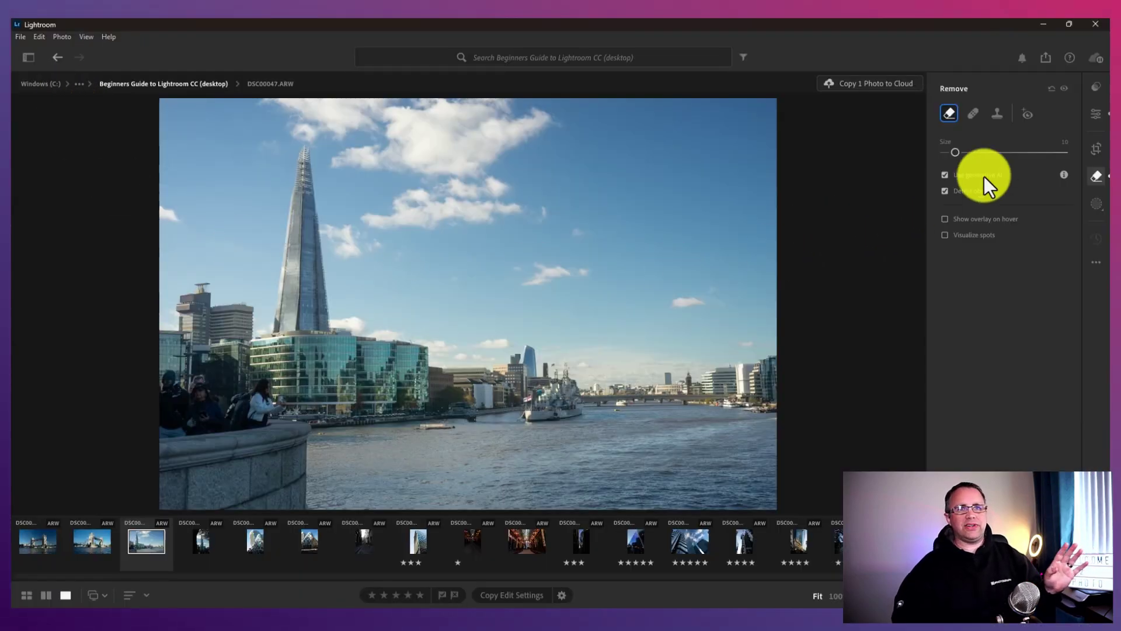
Step: Show the Shard river photo's presets on the Yours tab, listing Color, Creative and B&W groups
click(1097, 87)
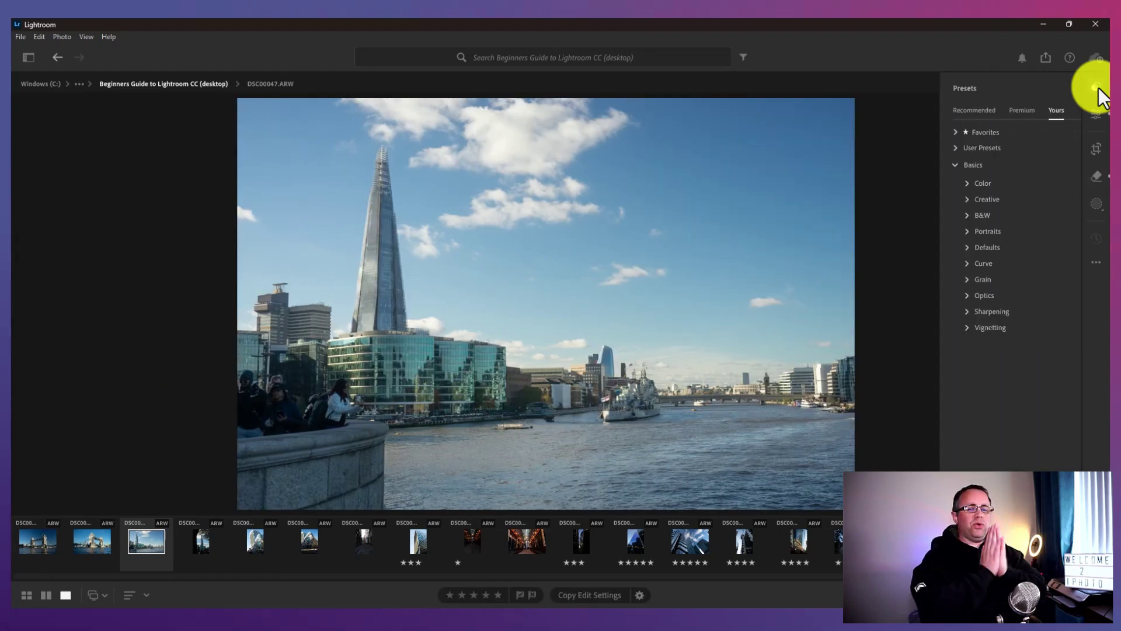